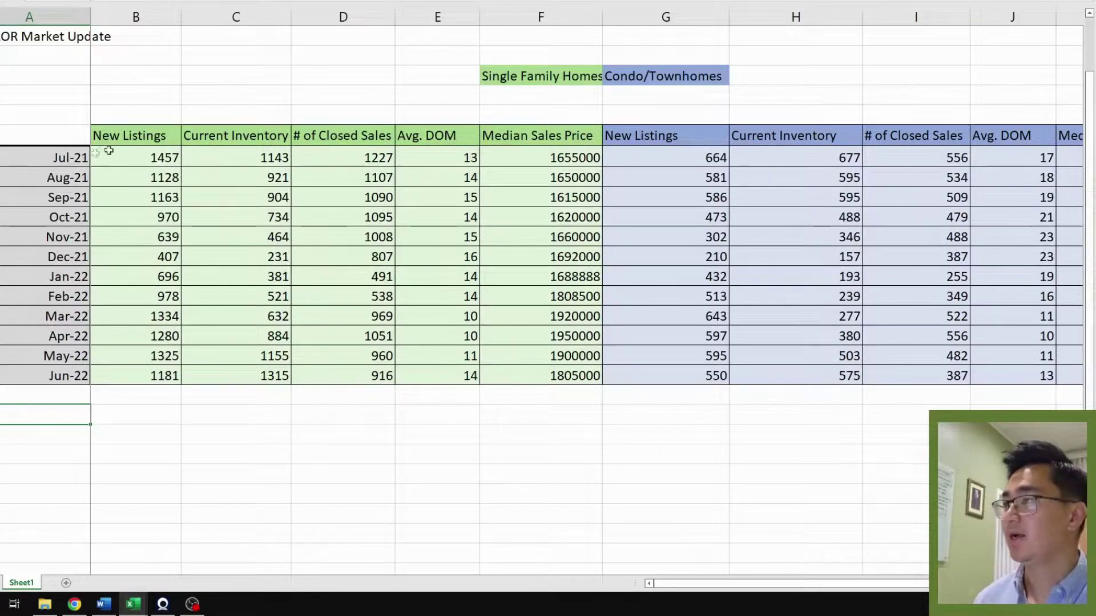
Step: Review the Single Family Homes data block and each of its column headings, from New Listings through Median Sales Price
mouse_move(107, 150)
left_mouse_down()
mouse_move(383, 213)
mouse_move(588, 368)
left_mouse_up()
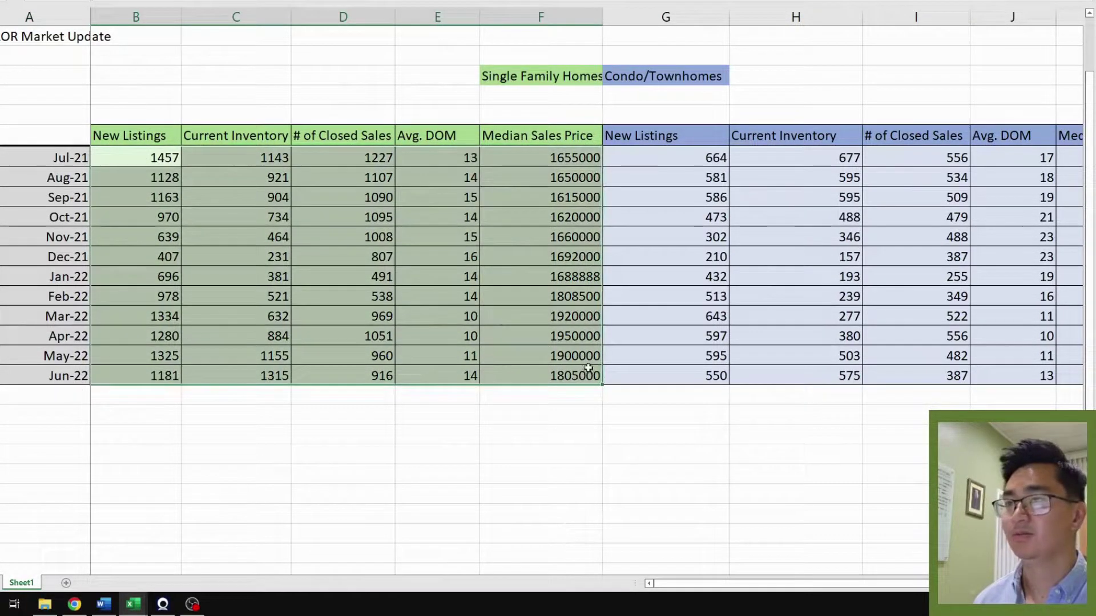
left_click(142, 135)
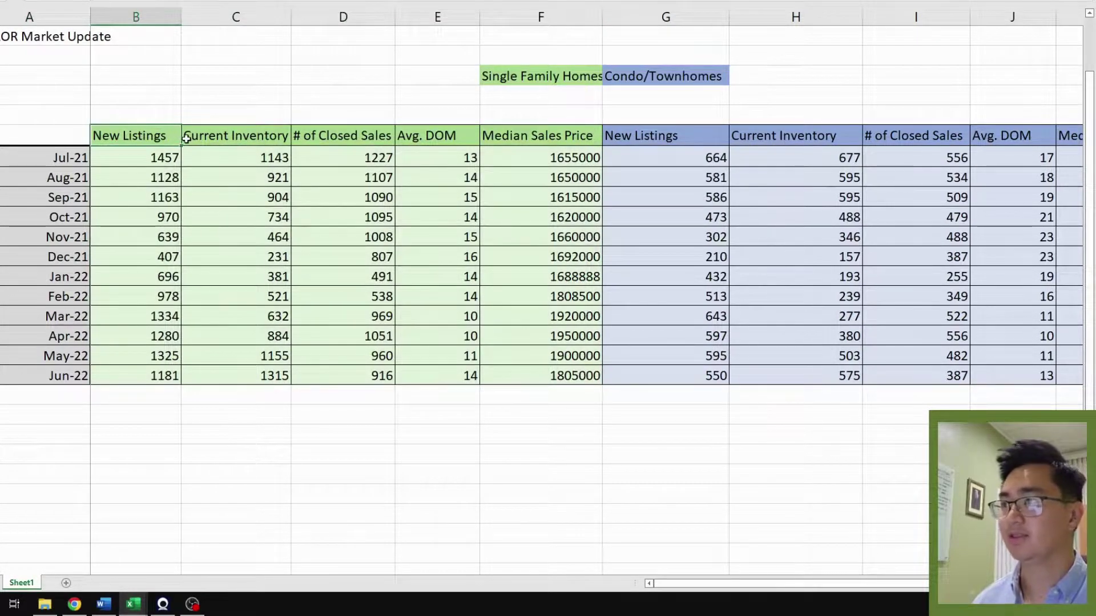
left_click(205, 139)
left_click(324, 139)
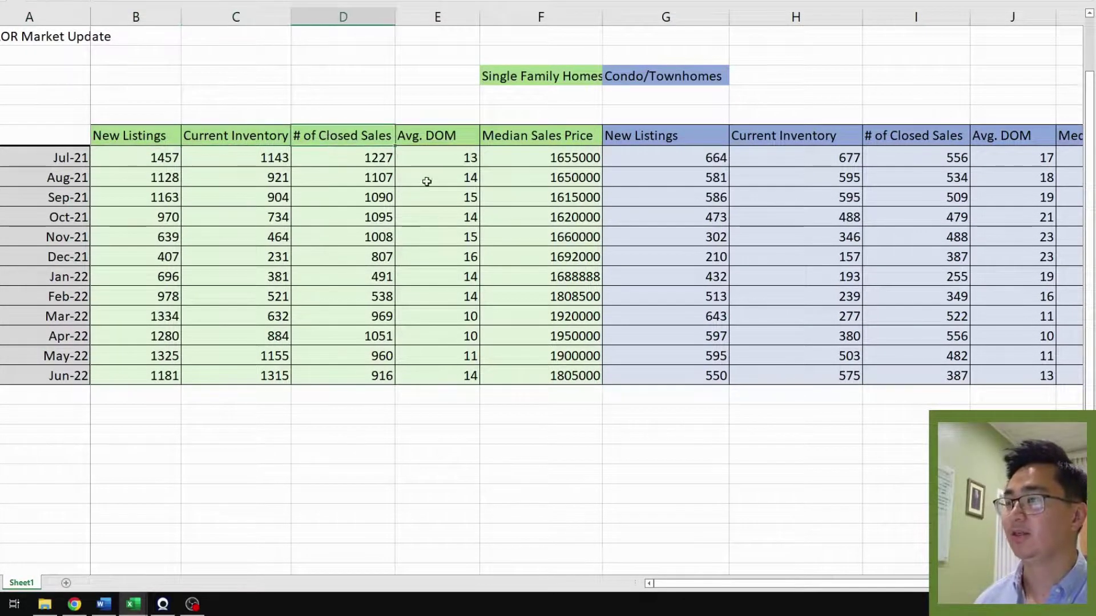
left_click(435, 141)
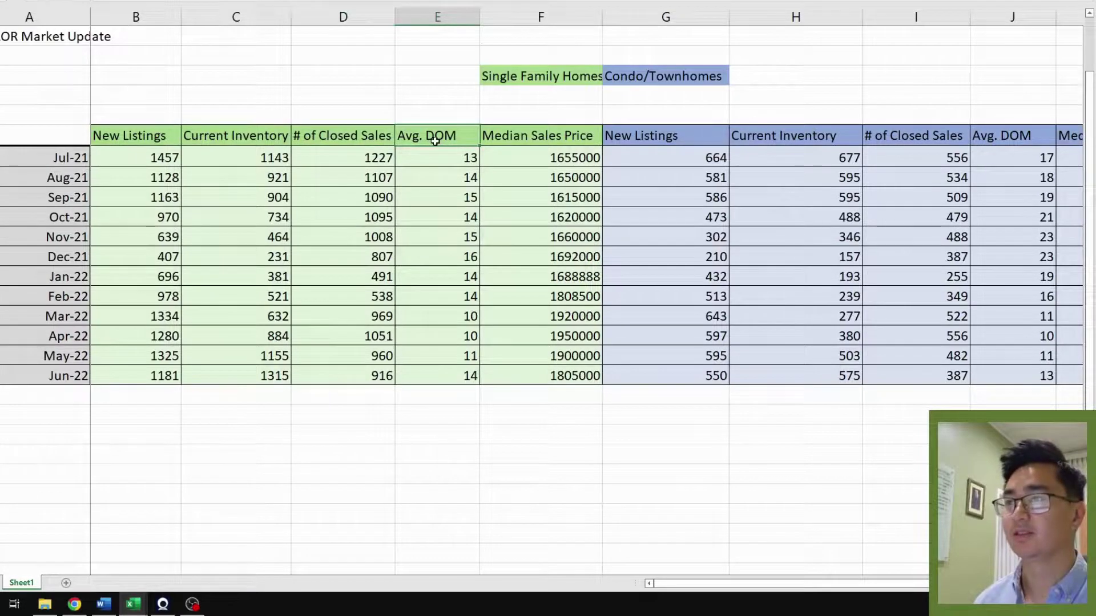
left_click(507, 142)
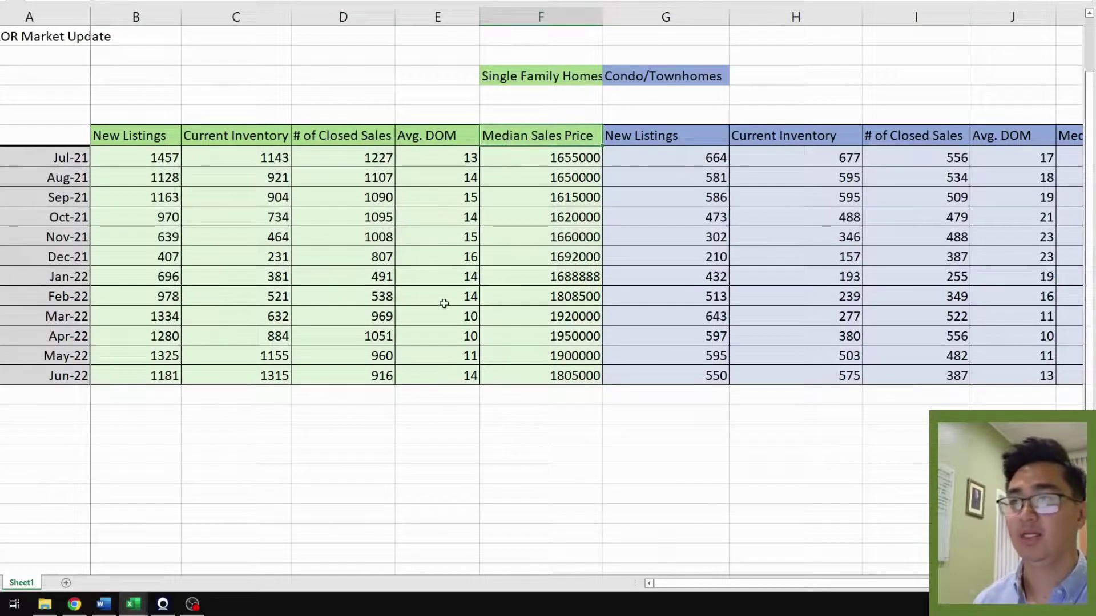
left_click(496, 96)
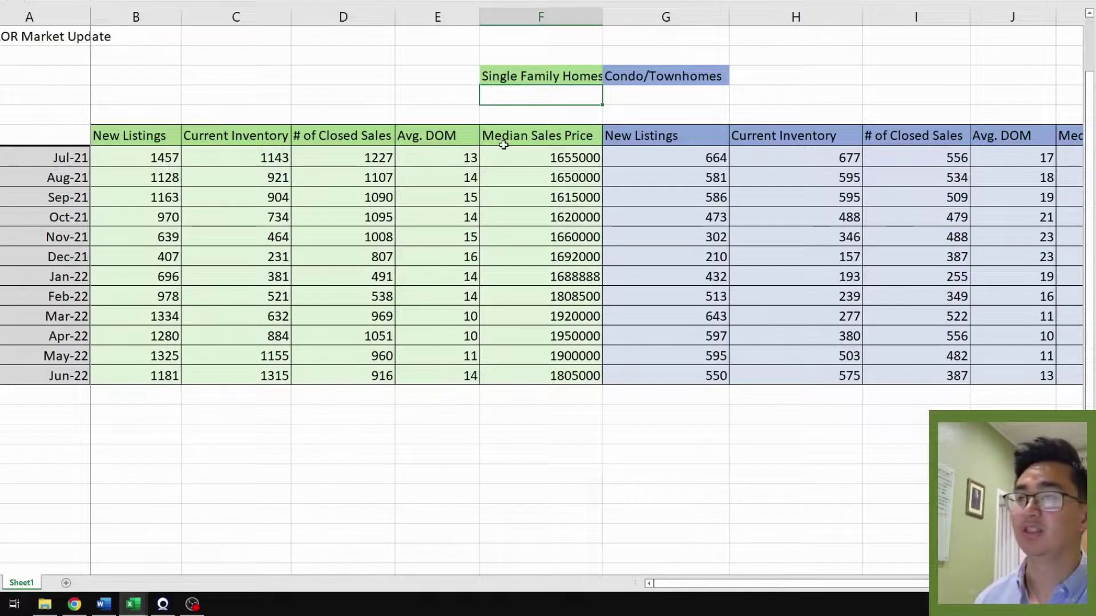
left_click(528, 75)
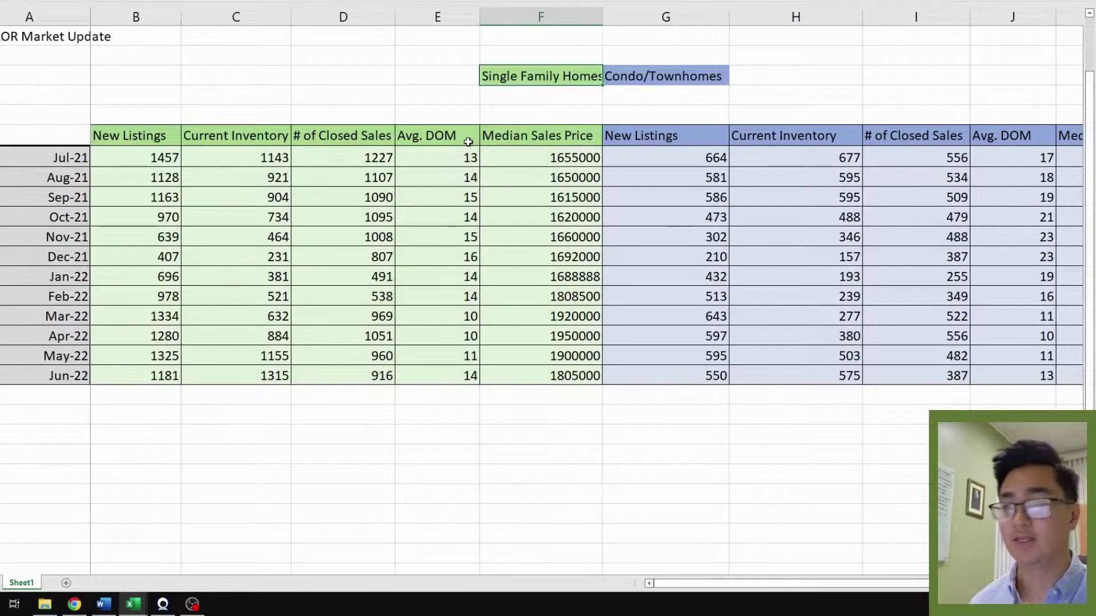
Step: Compare the single family New Listings figures for Jul-21, May-22 and Jun-22, and check the Jun-22 Current Inventory
left_click(122, 152)
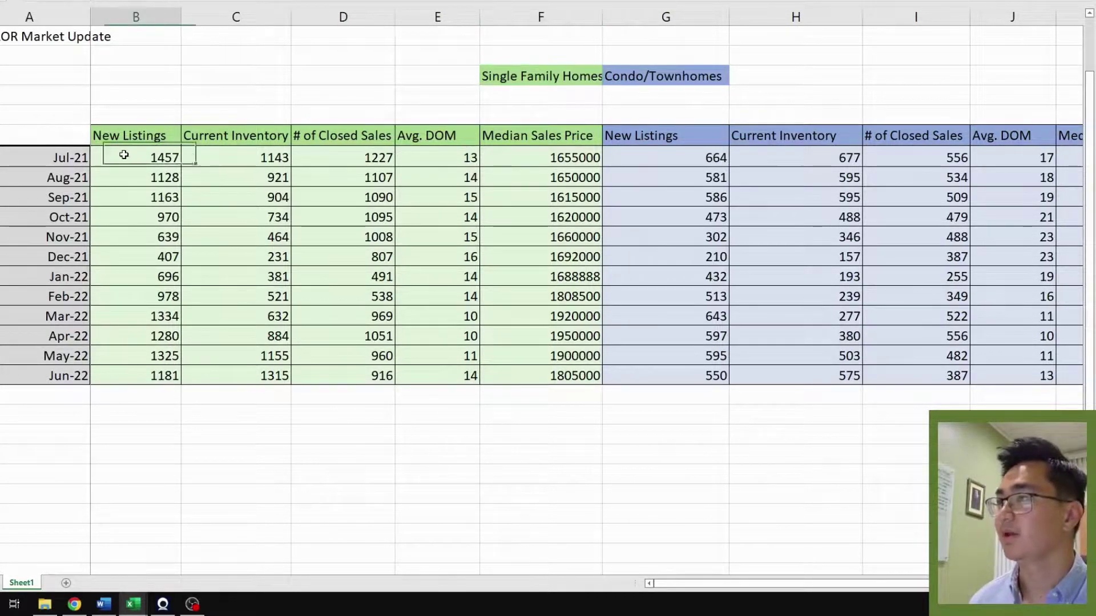
left_click(160, 351)
left_click(157, 377)
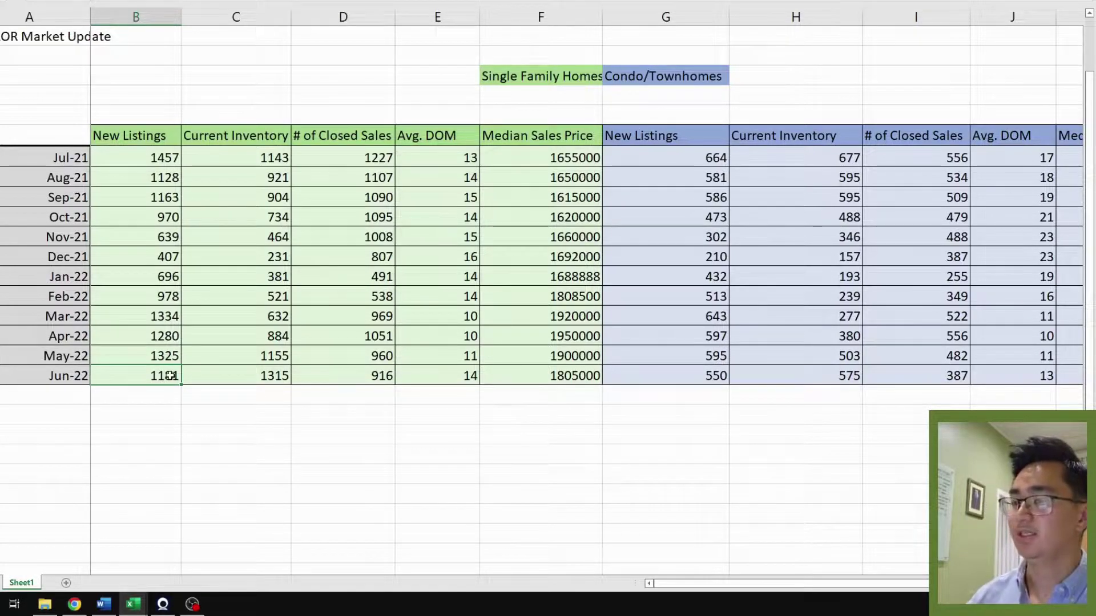
key("Up")
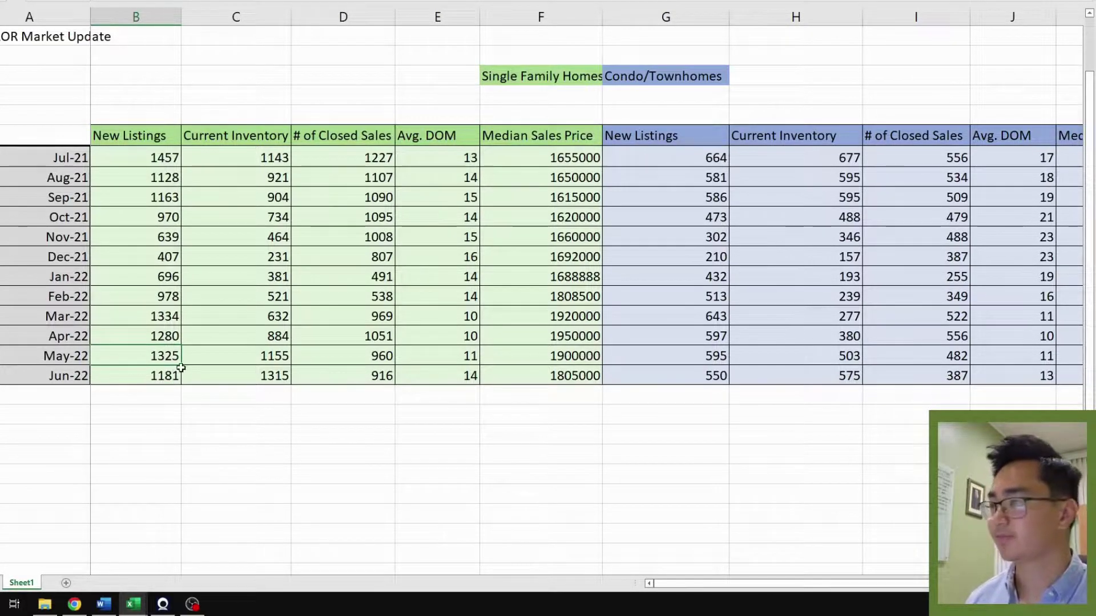
left_click(240, 374)
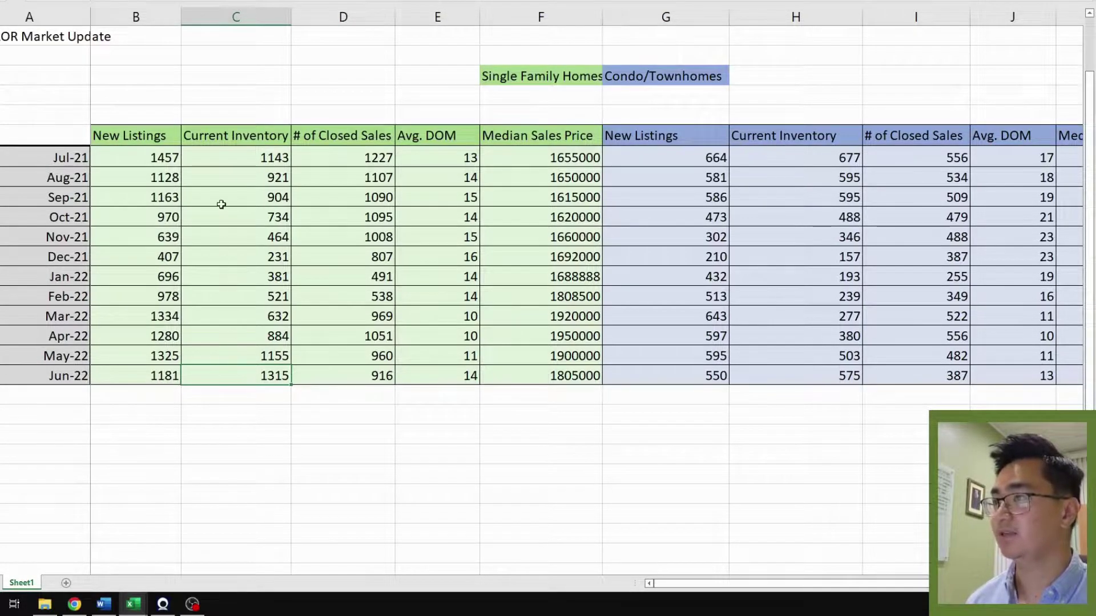
Step: Compare the single family closed sales for Jun-22 with May-22, Jul-21 and the months from Jan-22 onward
left_click(347, 374)
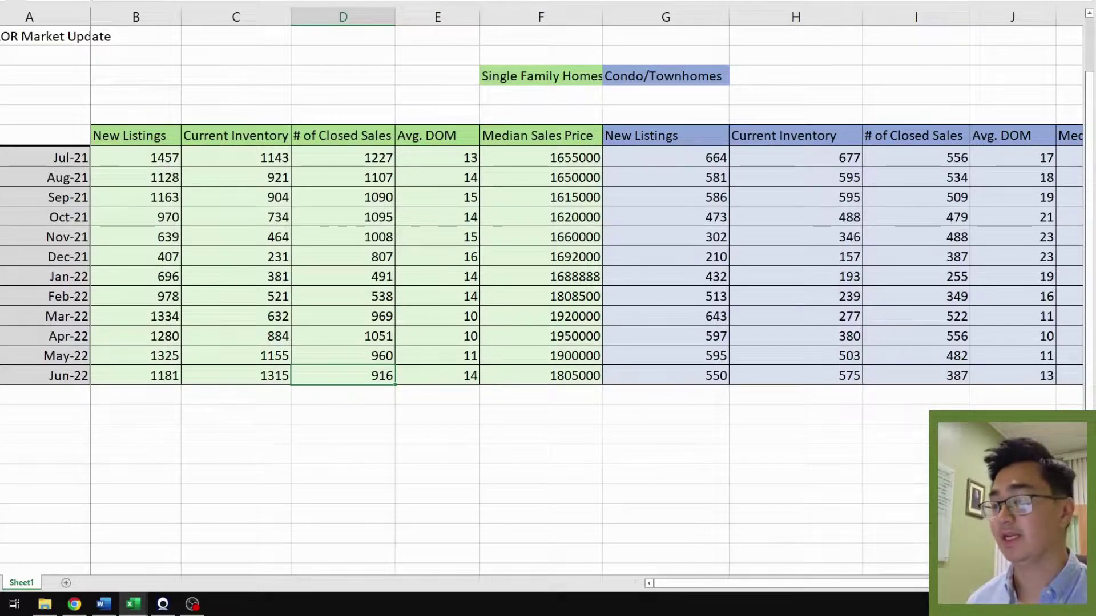
left_click(367, 357)
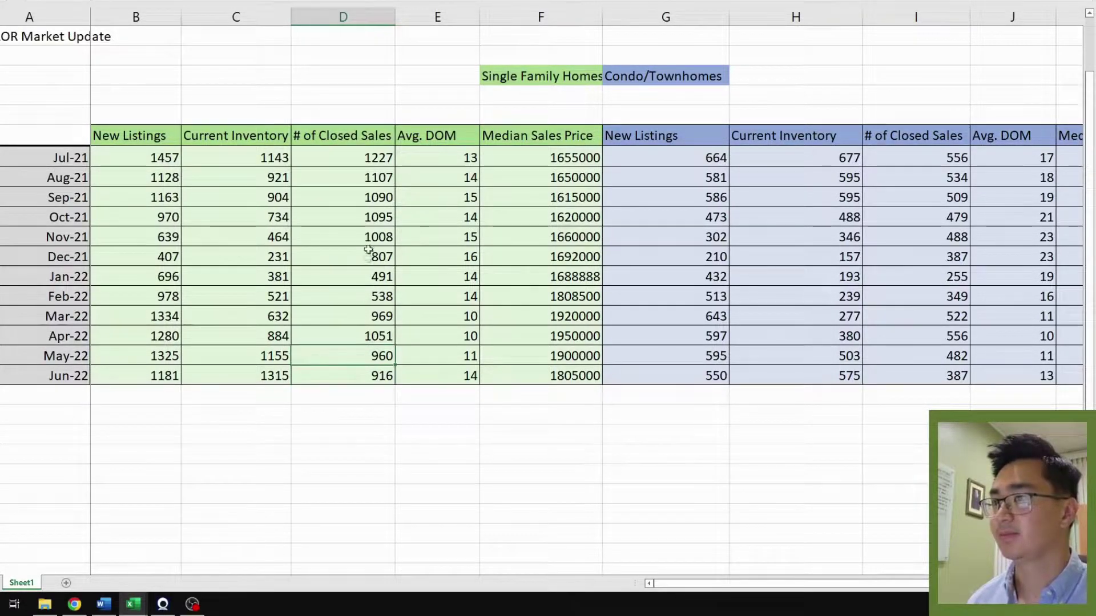
left_click(363, 159)
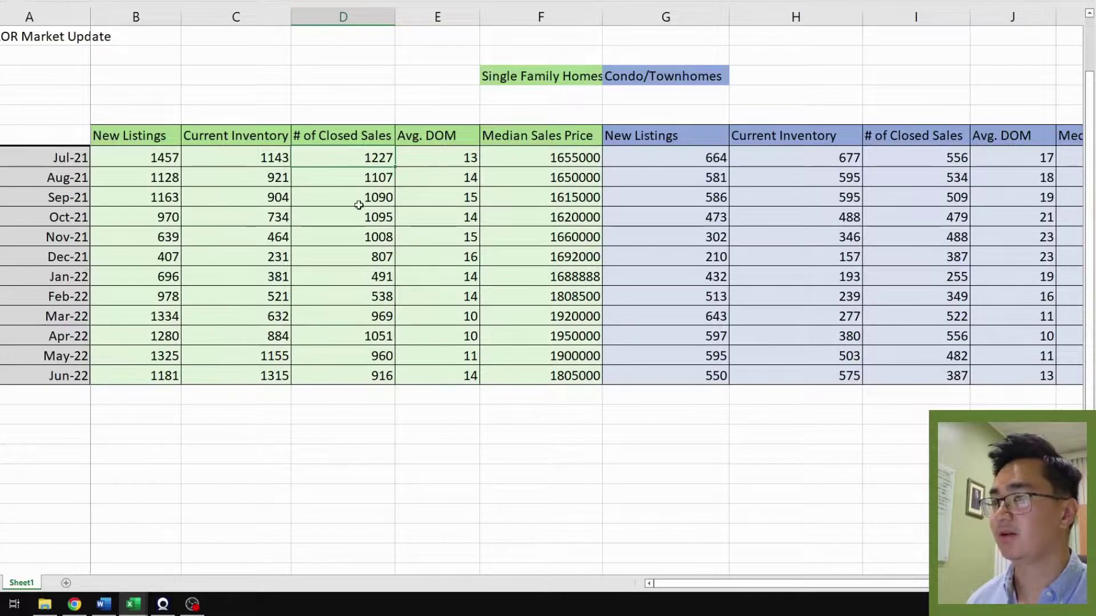
left_click(359, 278)
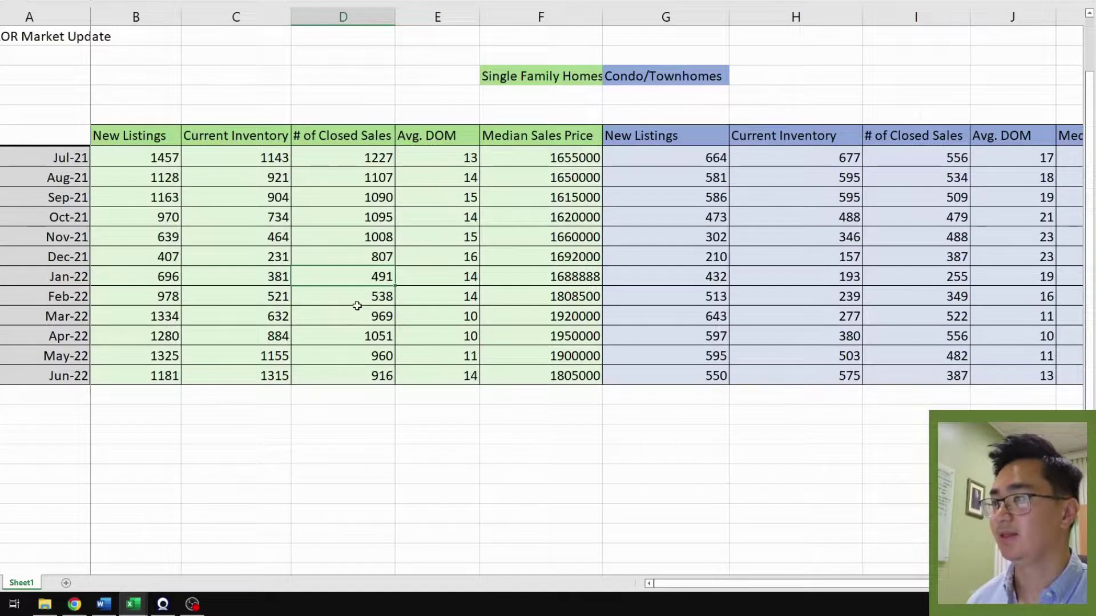
left_click_drag(359, 310, 358, 354)
left_click(362, 375)
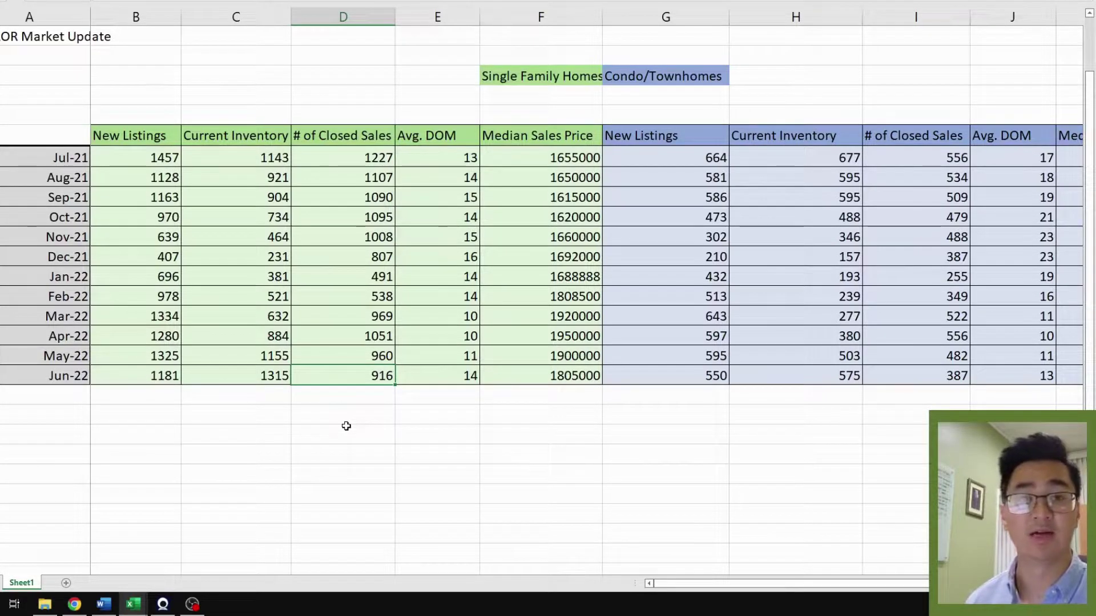
Step: Compare the Jul-21 and Jun-22 values of Avg. DOM and Median Sales Price for single family homes
left_click(410, 163)
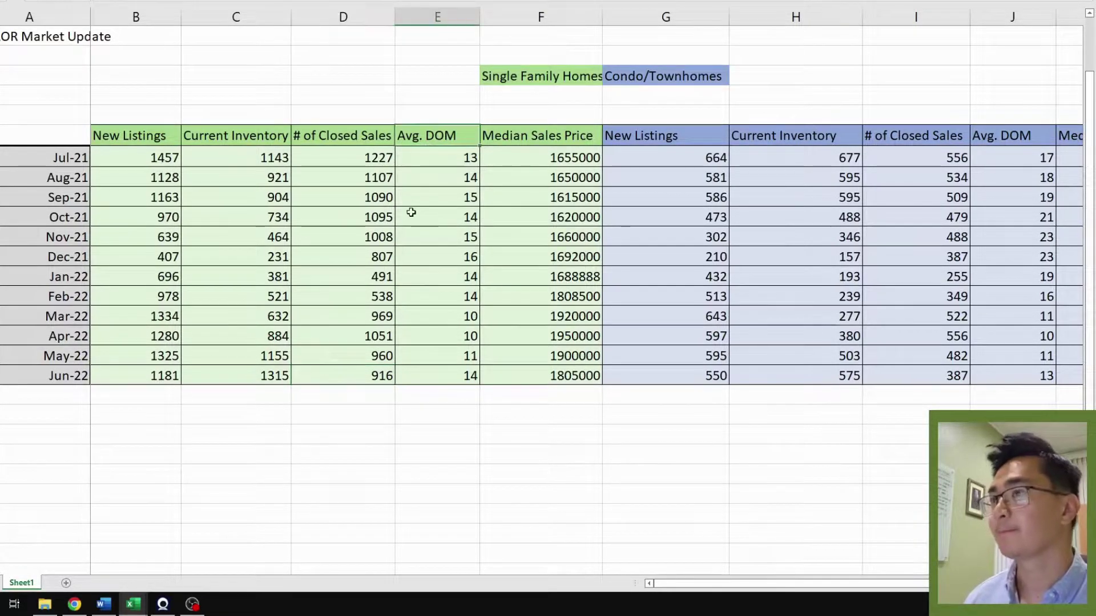
left_click(440, 377)
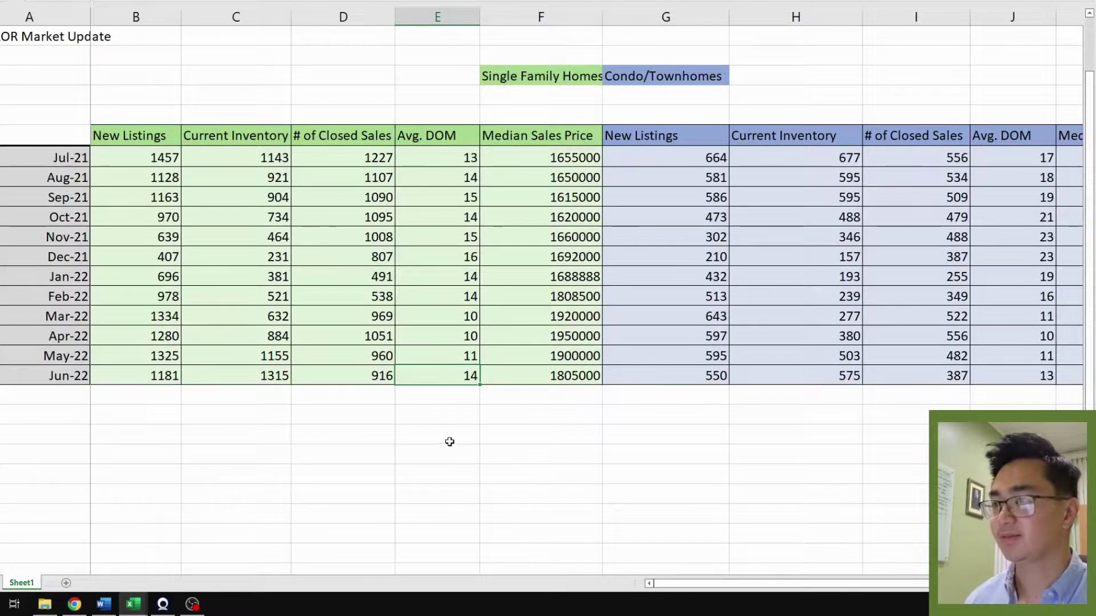
left_click(529, 373)
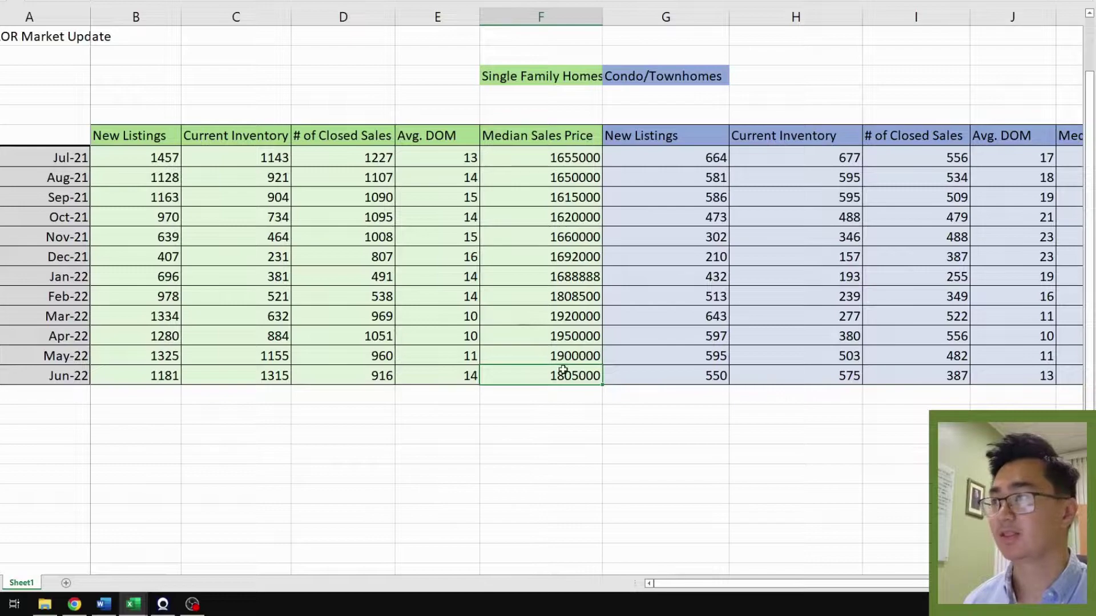
left_click(548, 162)
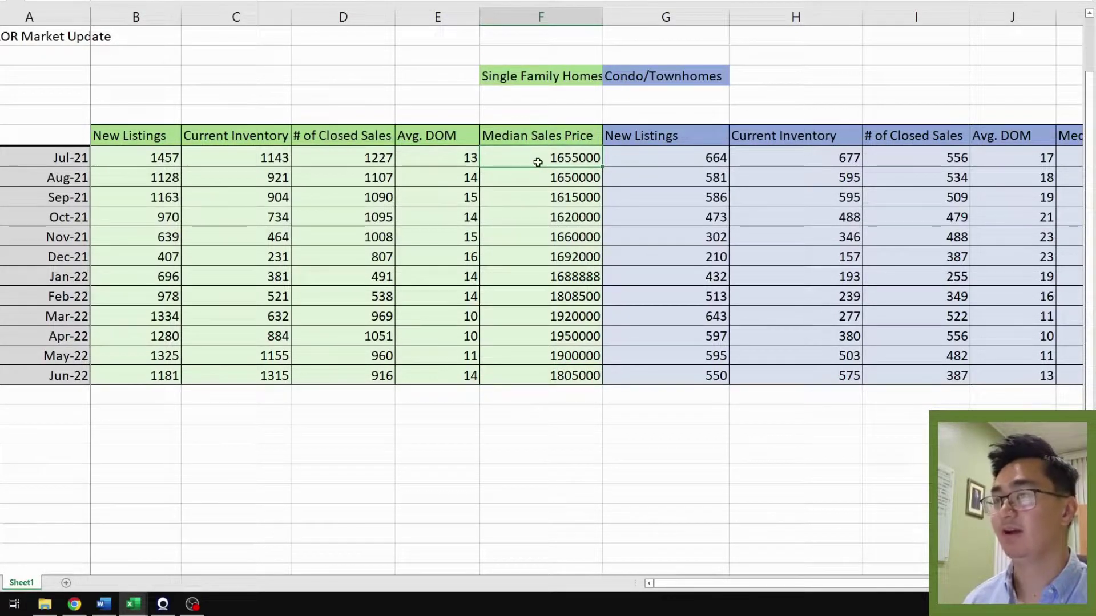
left_click(531, 377)
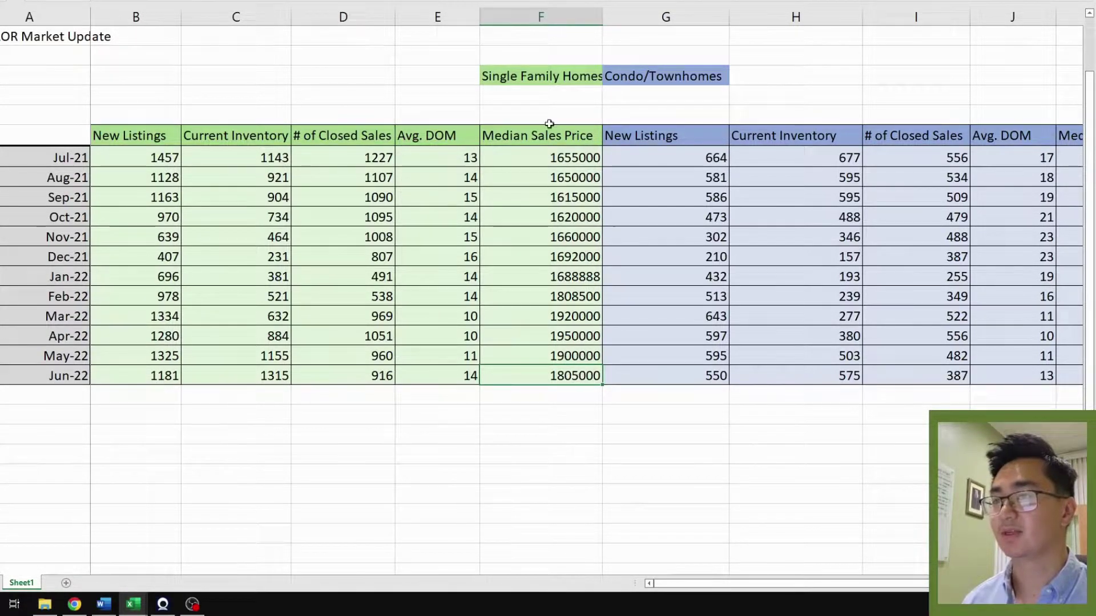
left_click(564, 166)
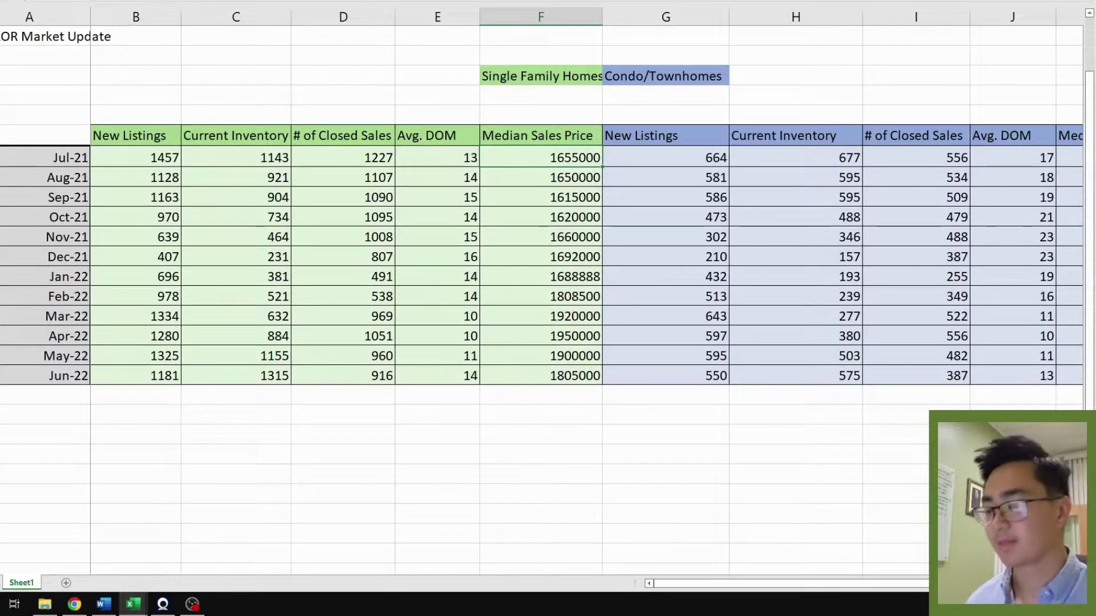
Step: Examine the Condo/Townhomes New Listings for Jun-22 and compare Current Inventory between Jun-22 and May-22
key("alt+Tab")
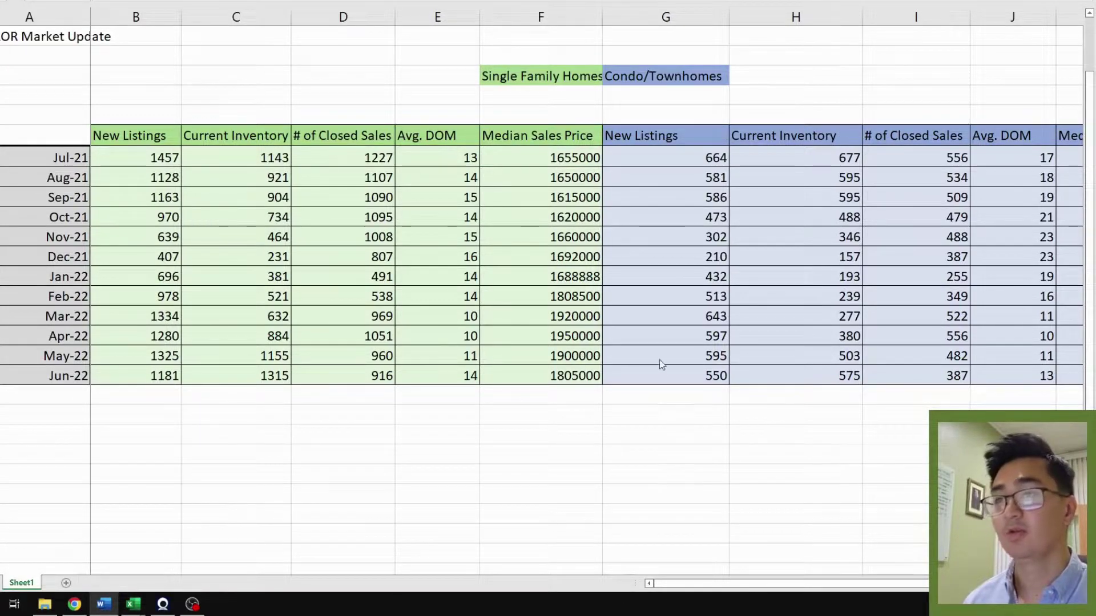
key("alt+Tab")
left_click(653, 135)
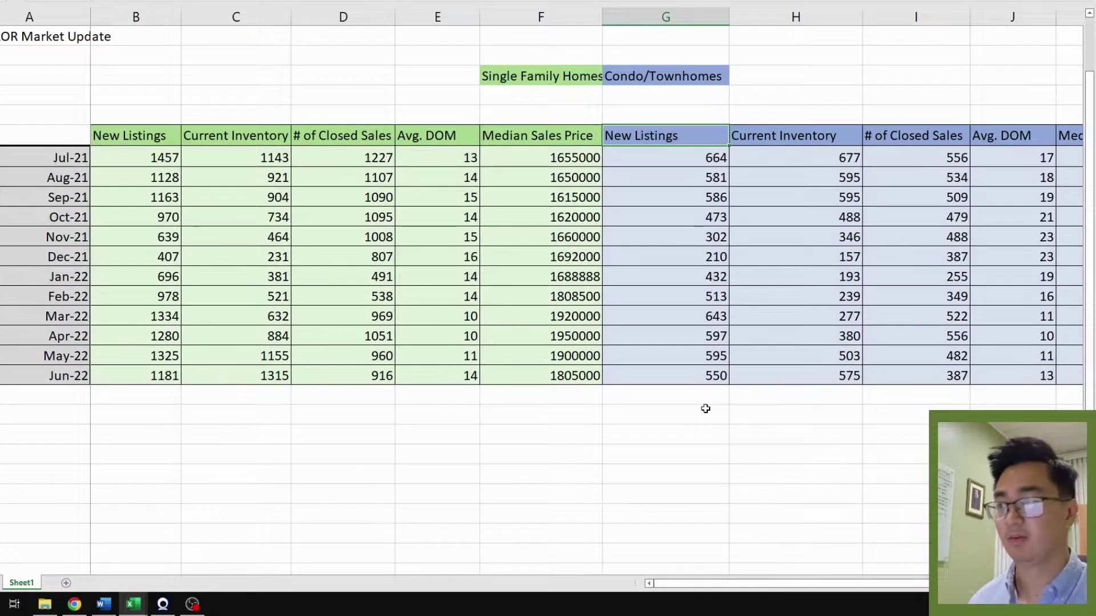
left_click(703, 376)
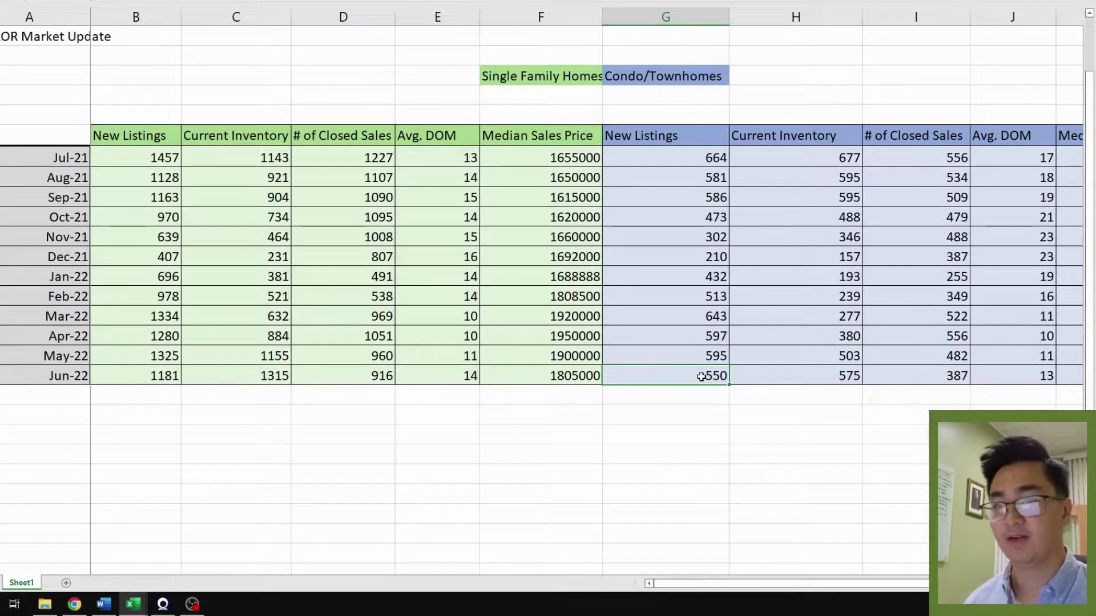
left_click(815, 379)
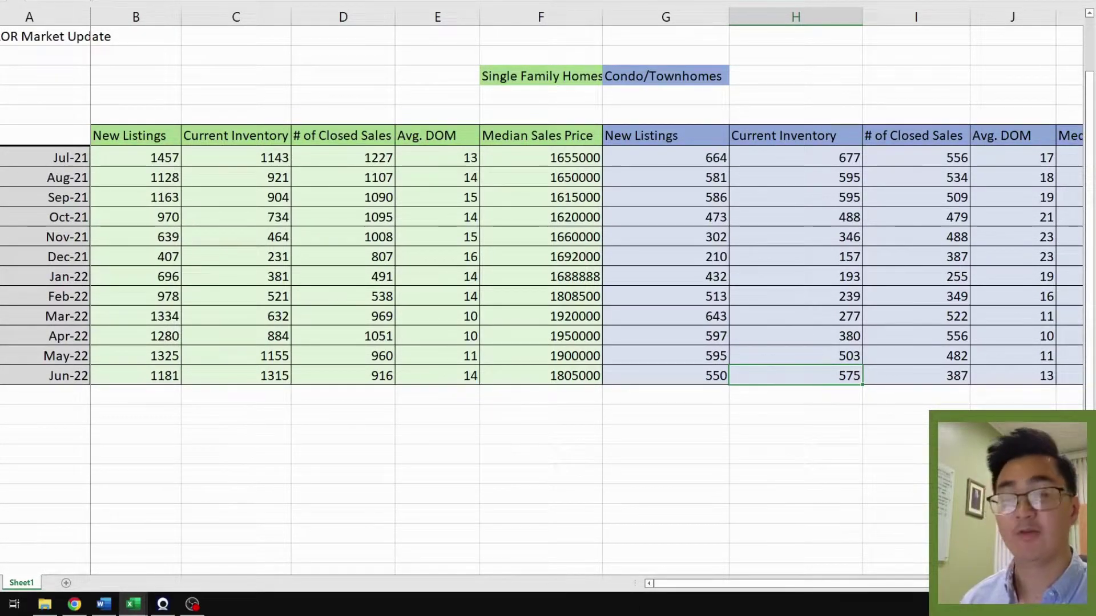
left_click(825, 356)
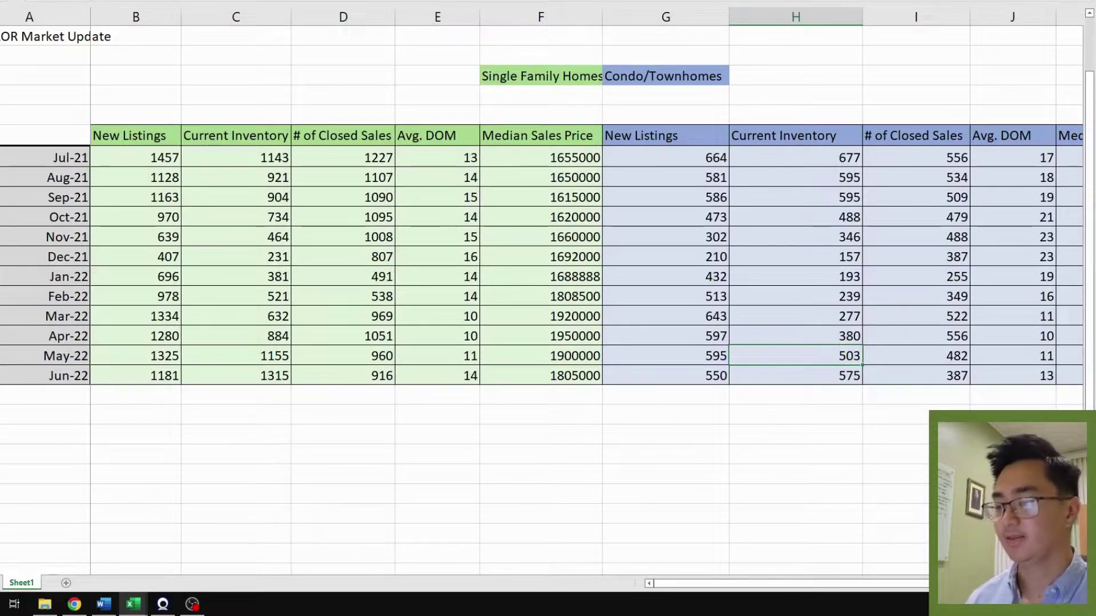
Step: Compare the Condo/Townhomes closed sales for Jun-22 with those for May-22 and Dec-21
left_click(923, 378)
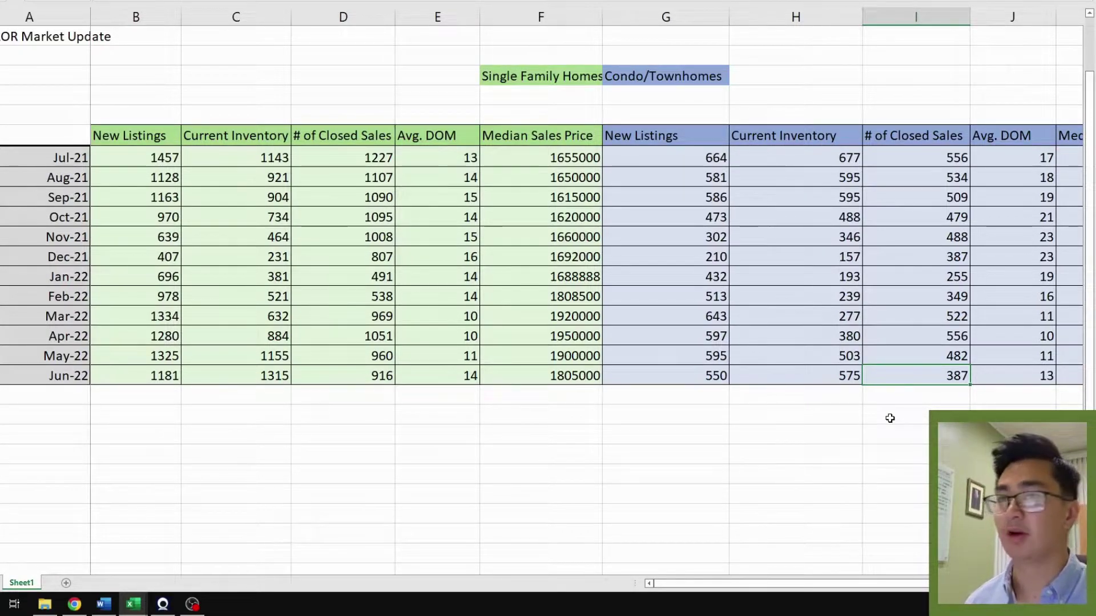
left_click(917, 358)
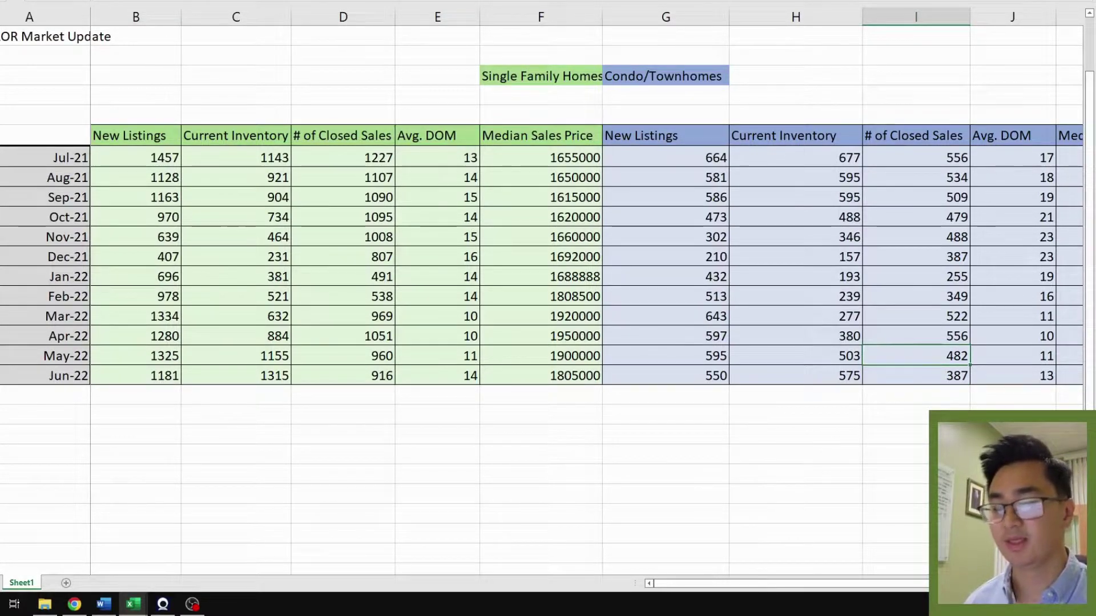
left_click(936, 375)
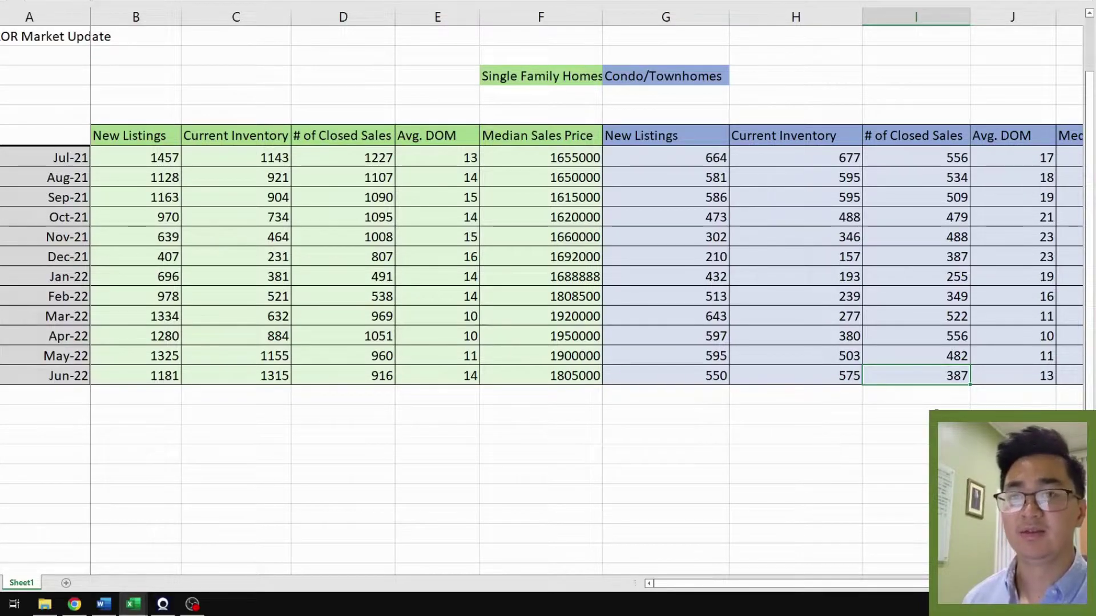
left_click(936, 254)
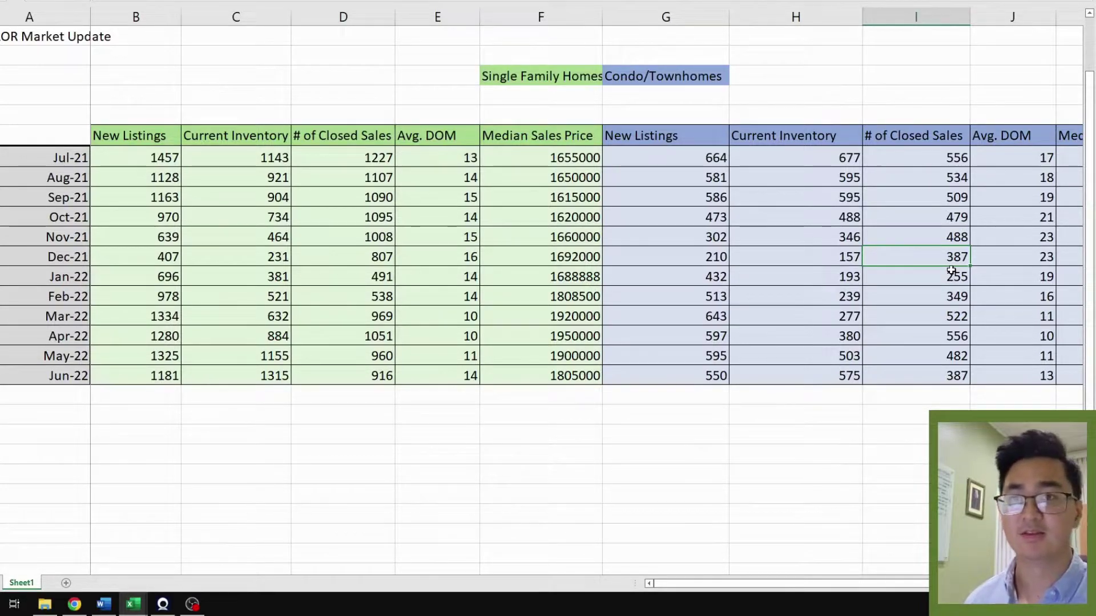
left_click(921, 378)
left_click(930, 258)
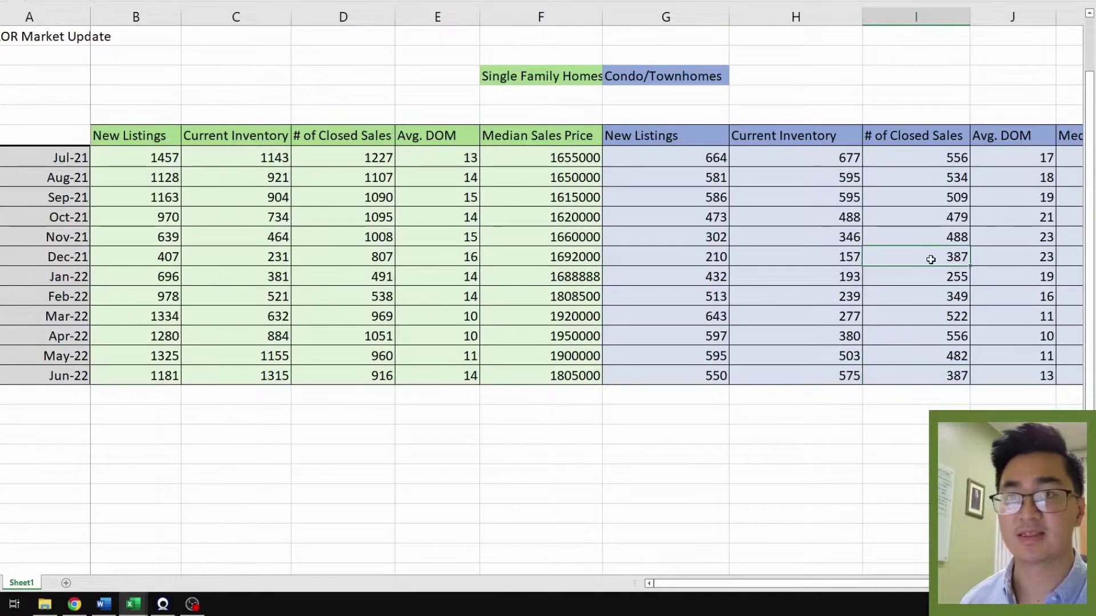
Step: Check the Jun-22 Avg. DOM for Condo/Townhomes and bring the full Median Sales Price column into view
left_click_drag(846, 589, 882, 588)
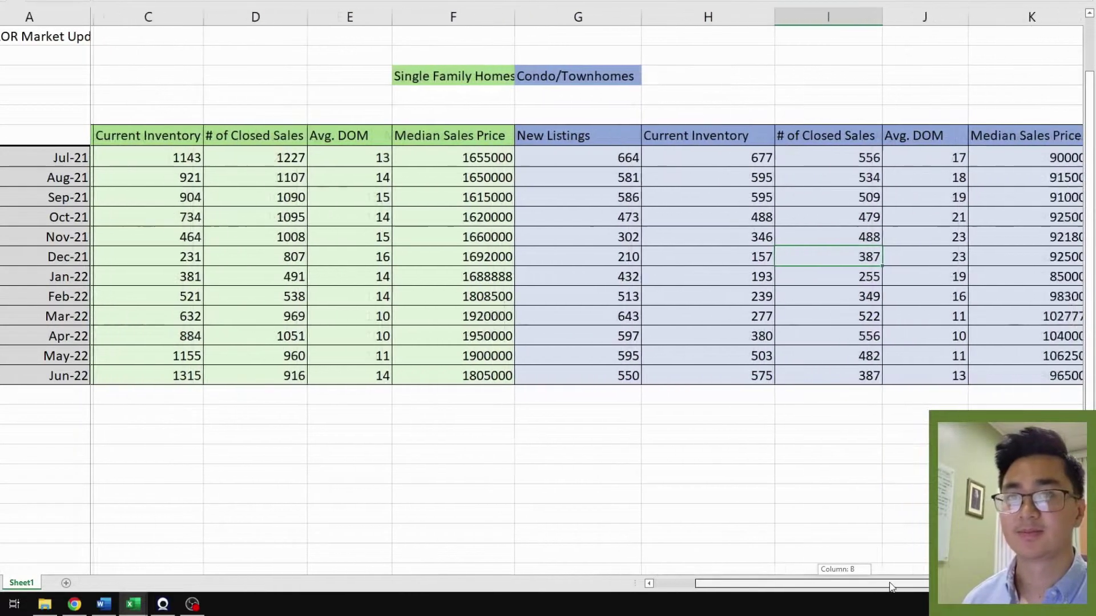
left_click(924, 374)
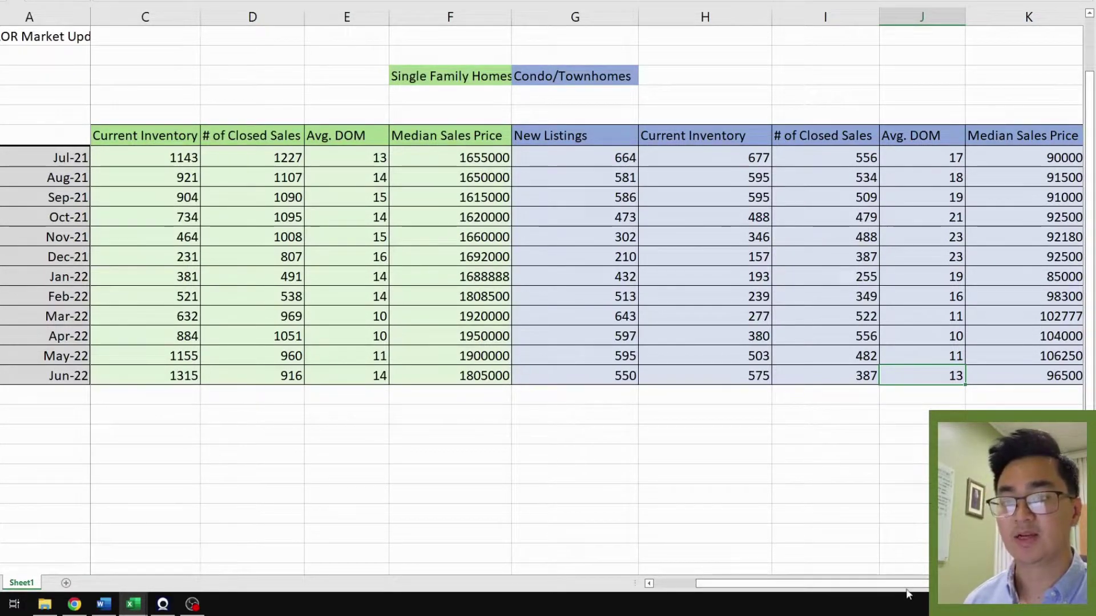
scroll(902, 570, "right", 1)
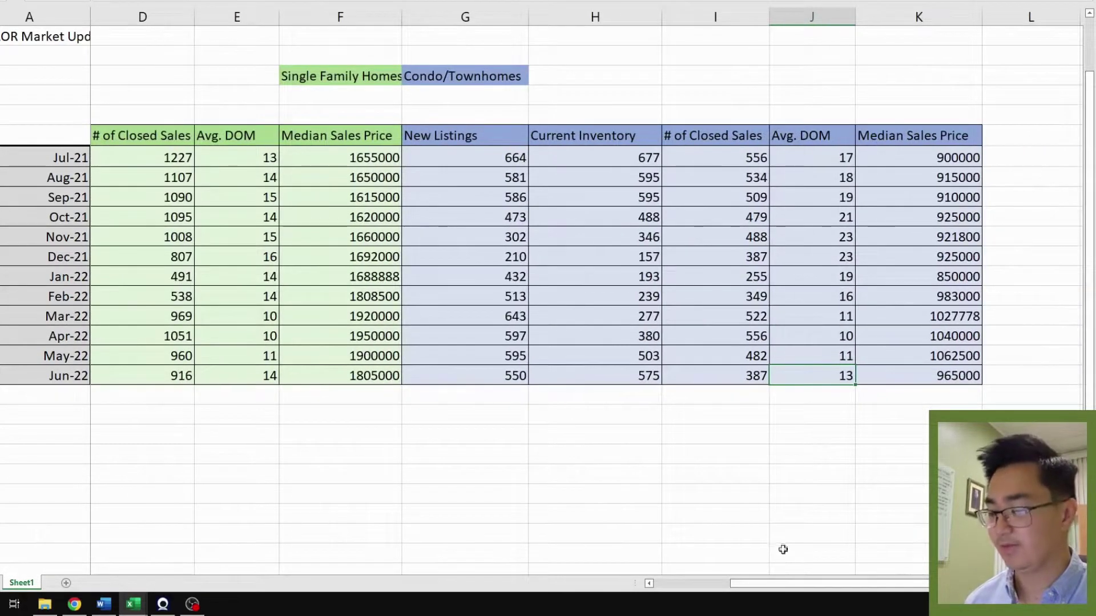
Step: Check the Jun-22 Median Sales Price for Condo/Townhomes
left_click(968, 378)
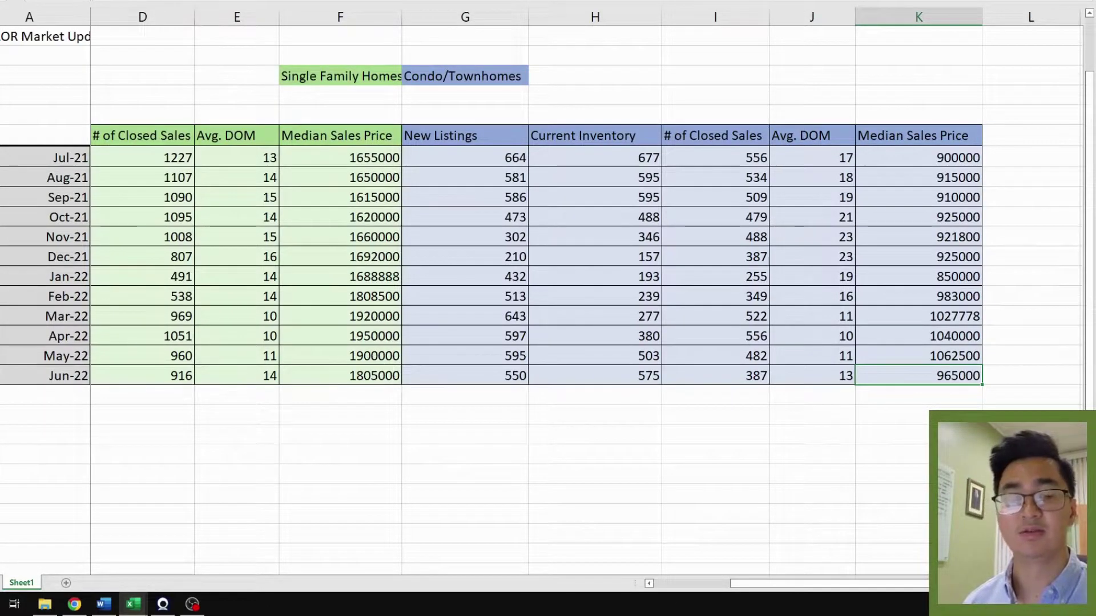
Step: Unhide the row below Jun-22 that holds the partial-month figures up to July 19th
left_click_drag(854, 582, 753, 575)
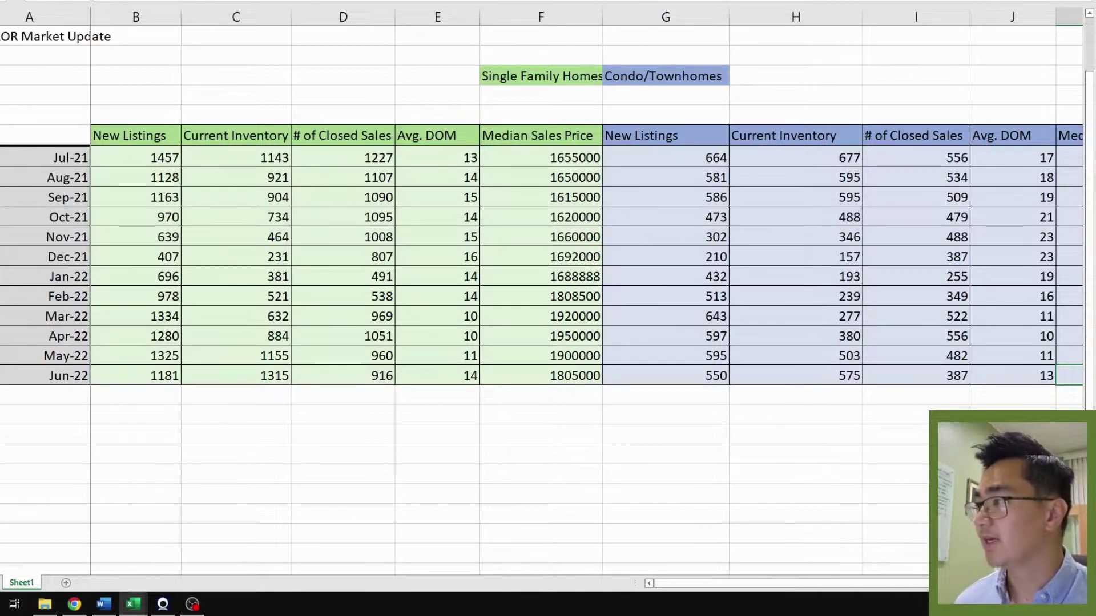
right_click(1, 376)
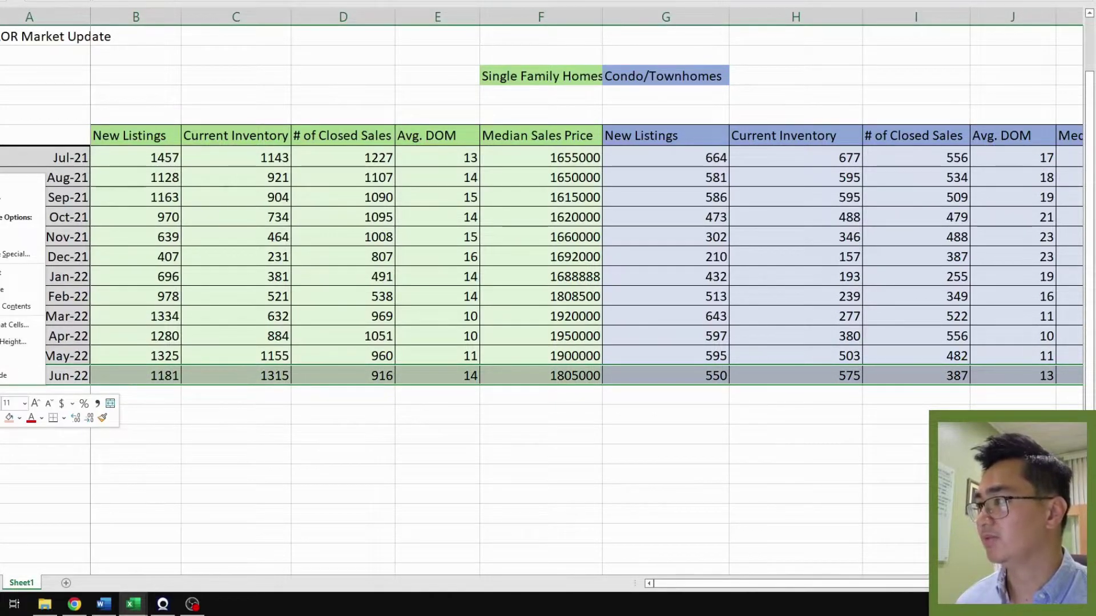
right_click(1, 376)
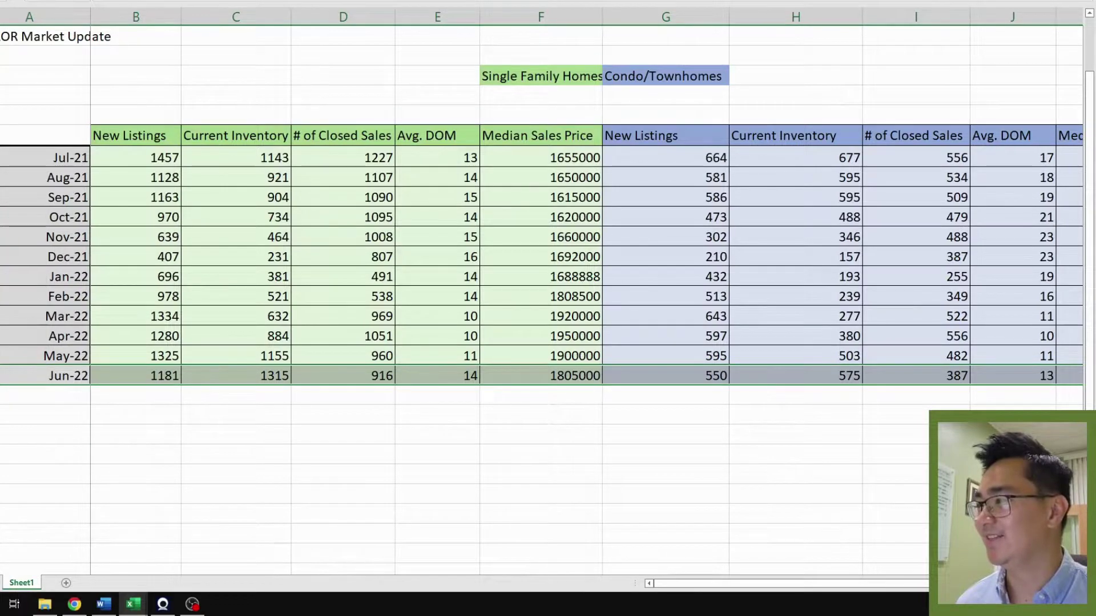
left_click(12, 376)
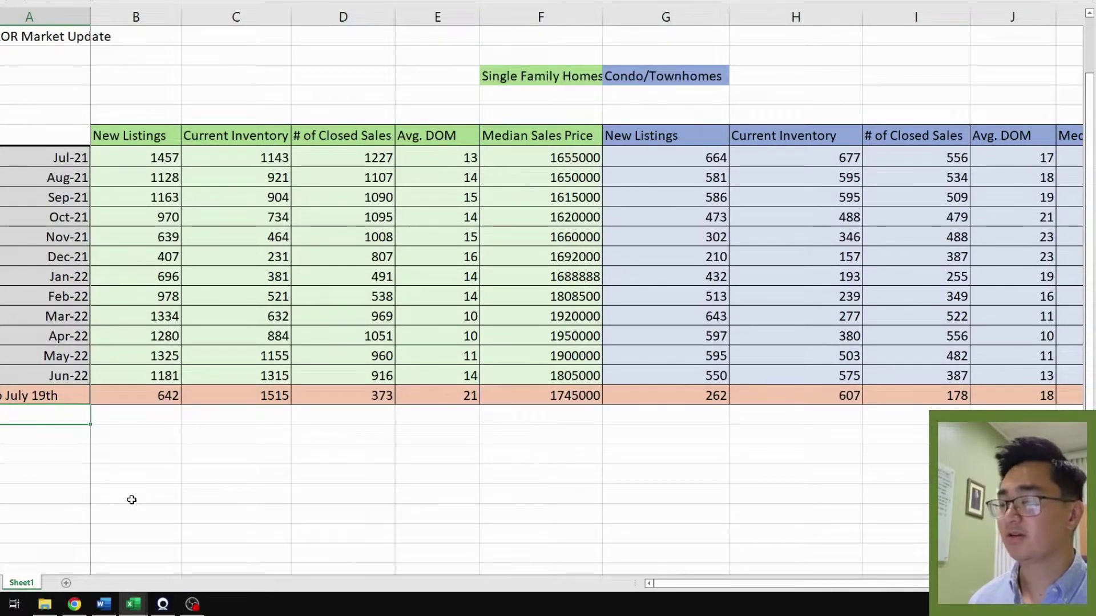
Step: Review the single family homes figures in the July 19th row, from New Listings through Median Sales Price
left_click(131, 401)
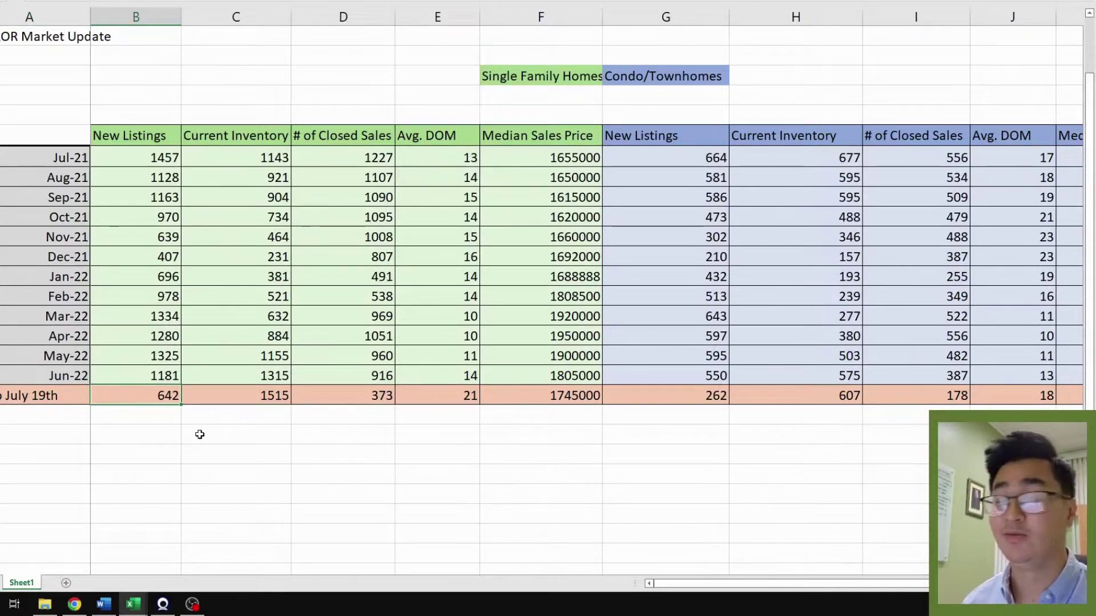
left_click(237, 399)
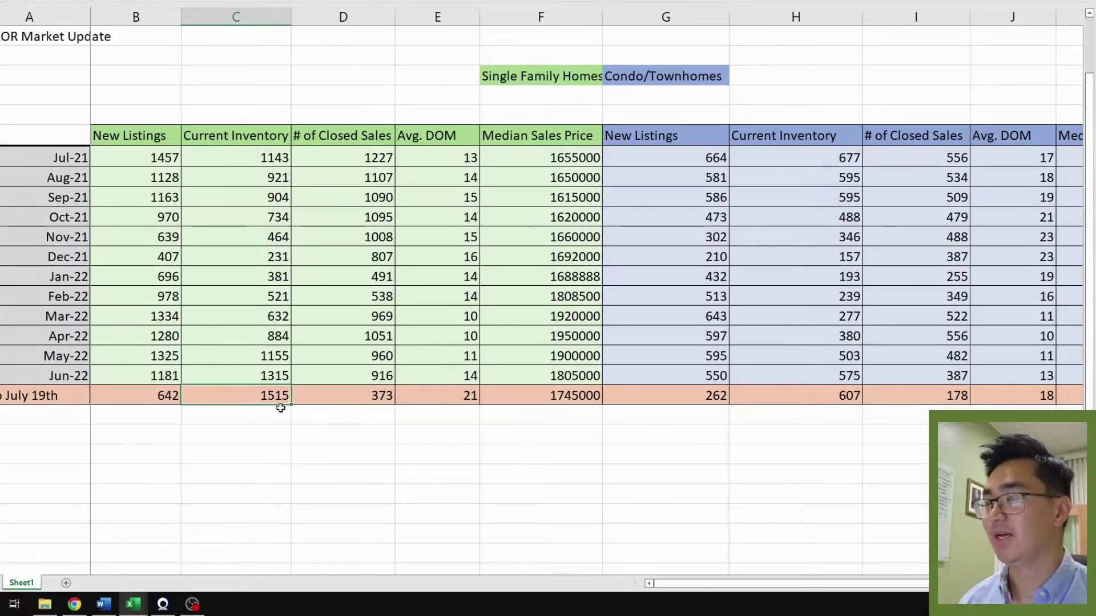
left_click(328, 396)
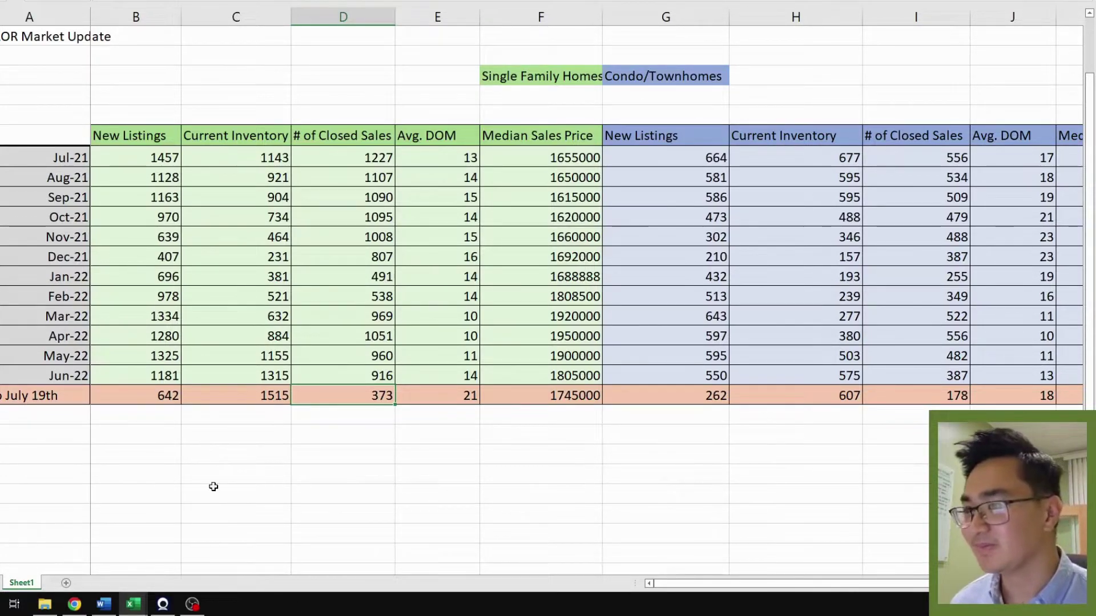
left_click(446, 392)
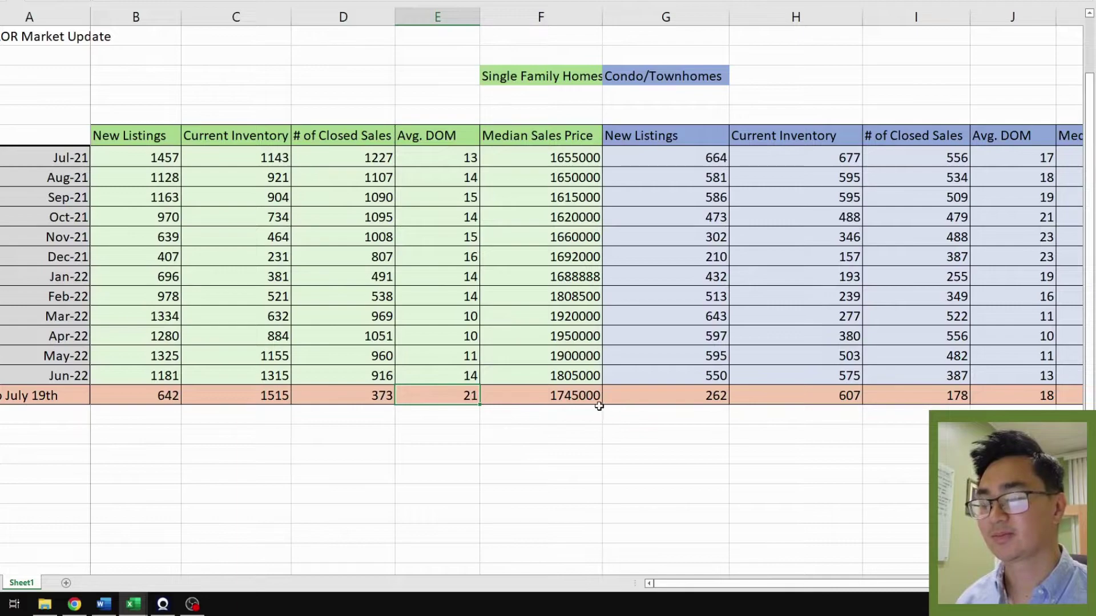
left_click(554, 400)
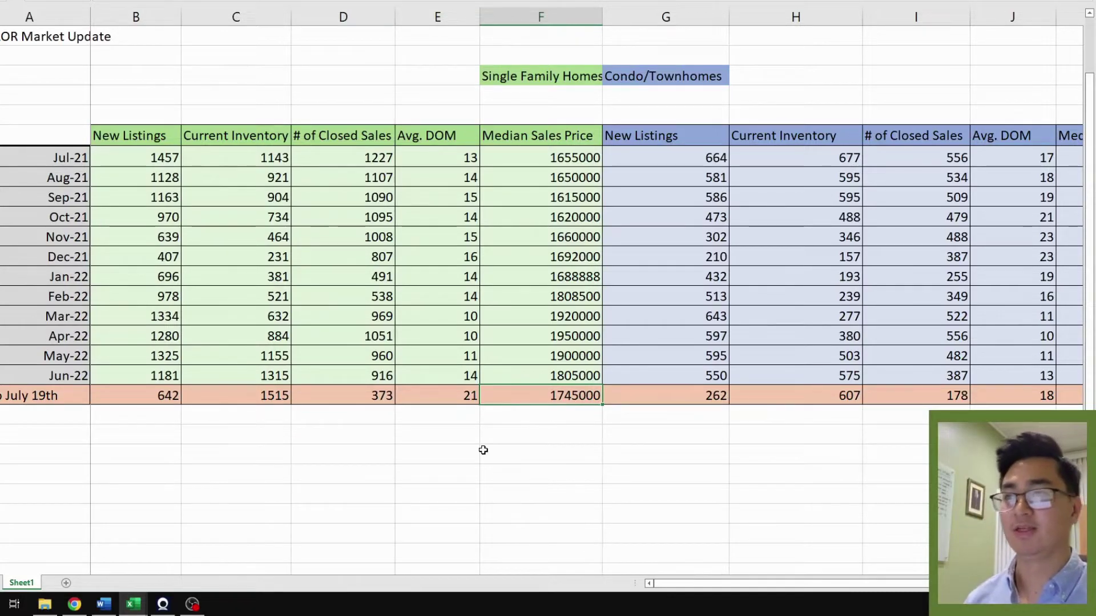
Step: Review the Condo/Townhomes figures in the July 19th row, from New Listings through Median Sales Price
left_click_drag(757, 583, 859, 579)
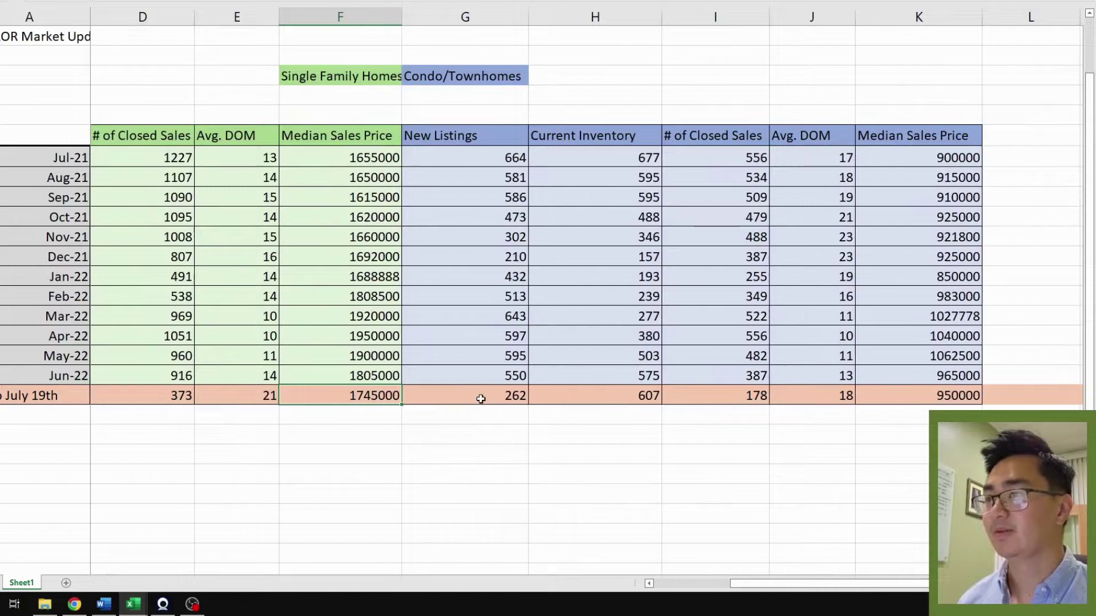
left_click(501, 398)
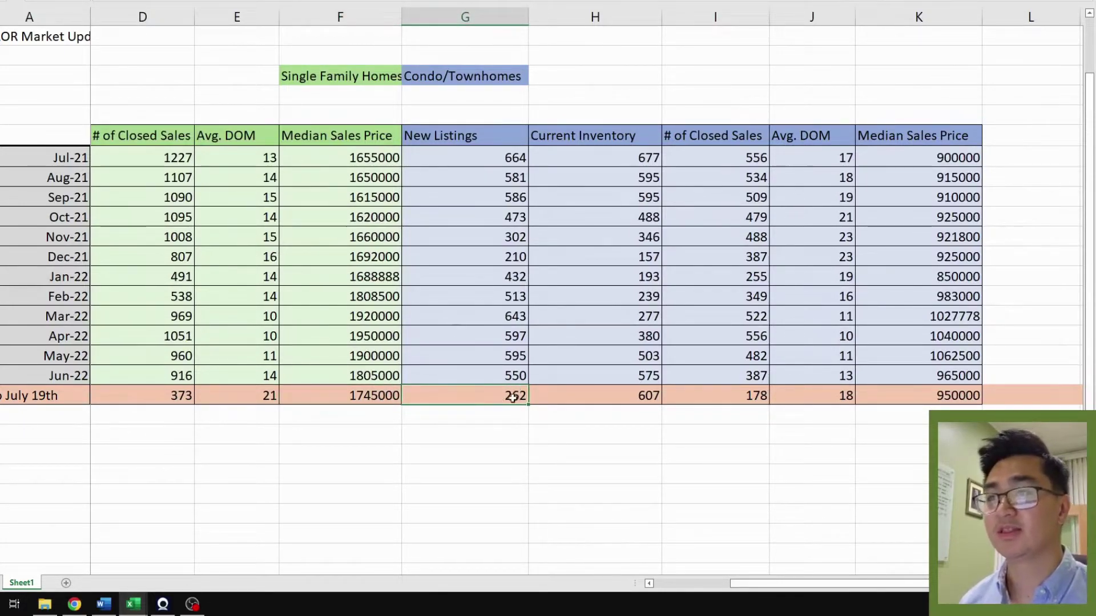
left_click(619, 394)
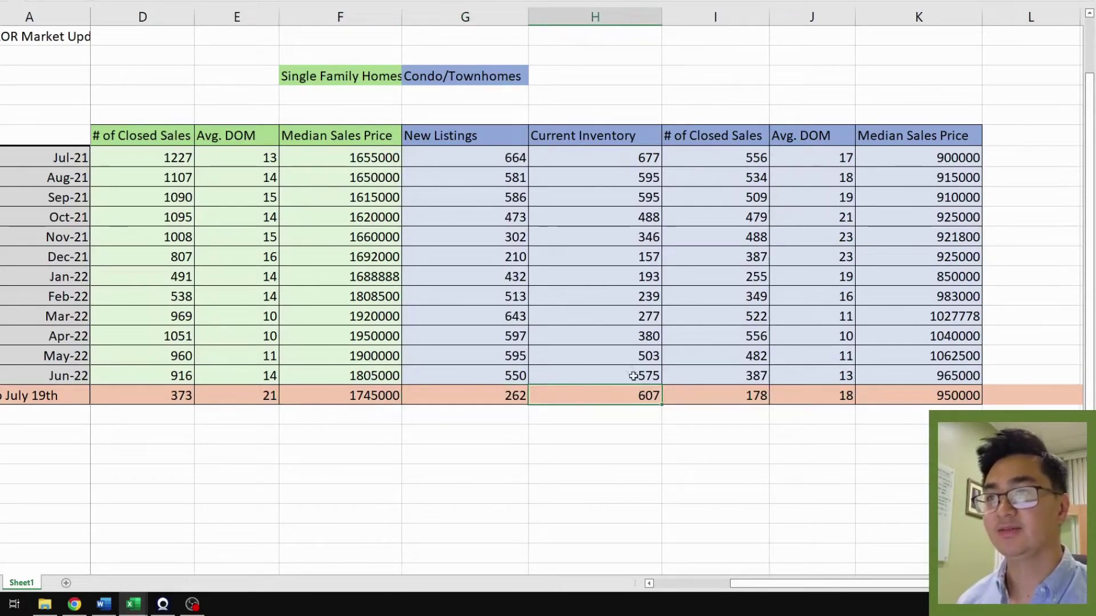
left_click(745, 398)
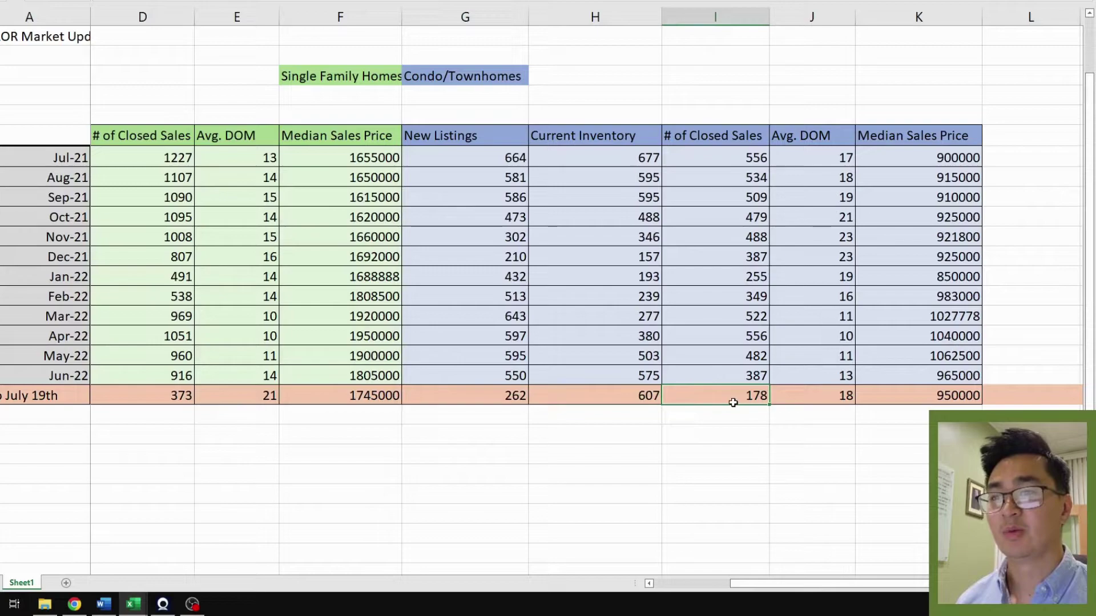
left_click(836, 397)
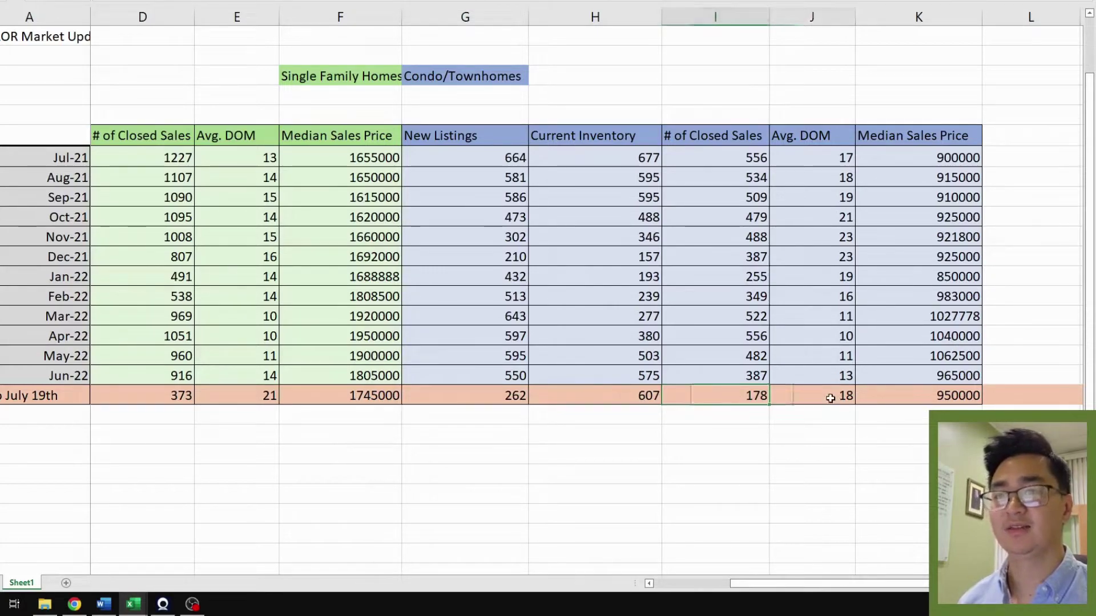
left_click(870, 402)
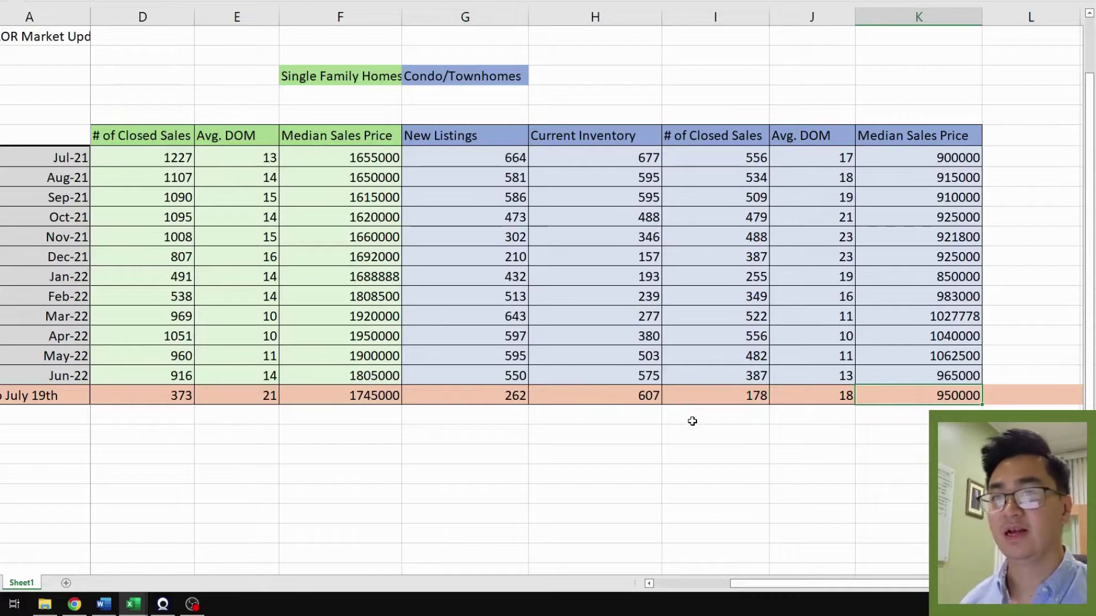
mouse_move(759, 588)
left_mouse_down()
mouse_move(624, 572)
mouse_move(707, 575)
mouse_move(647, 569)
mouse_move(739, 592)
mouse_move(672, 580)
left_mouse_up()
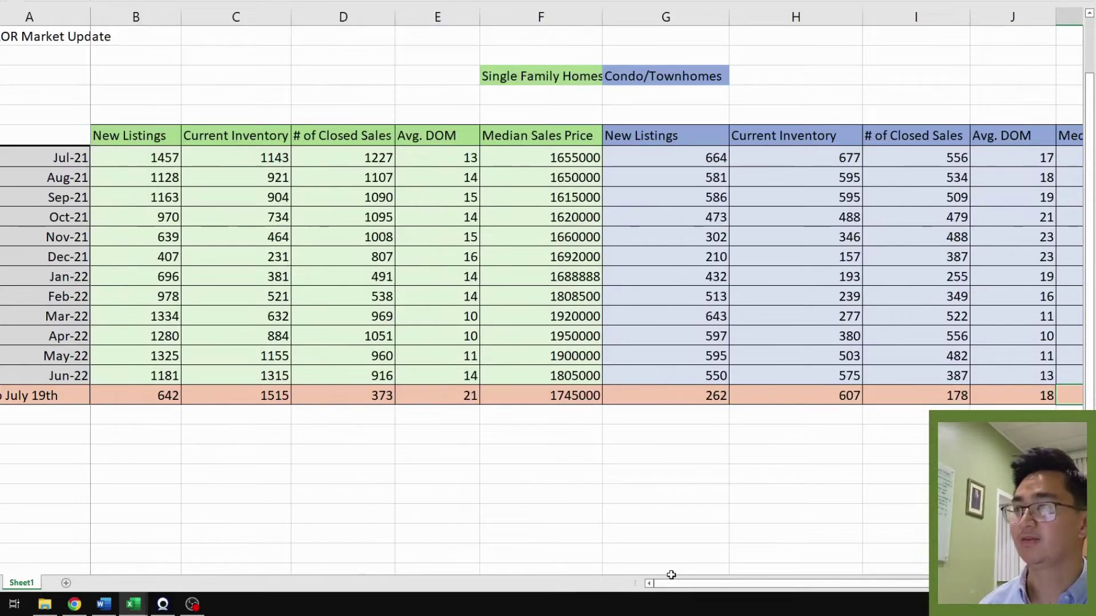
left_click_drag(753, 588, 819, 594)
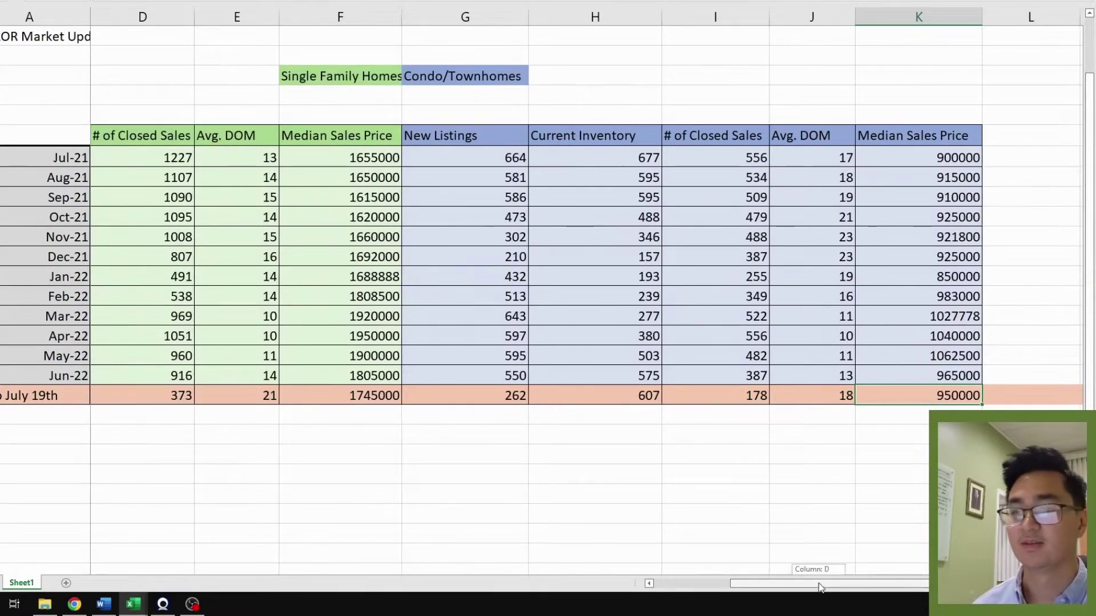